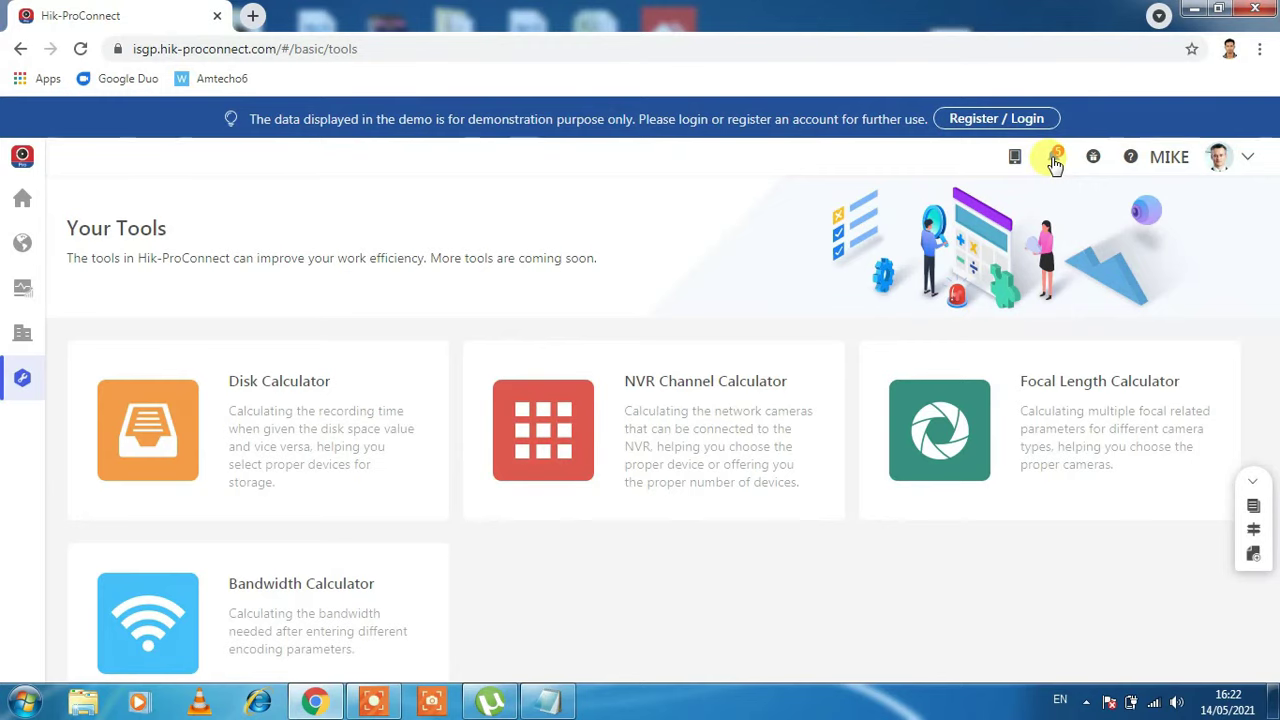
Check the list of device exception notifications, then return to the Home page.
{"action": "left_click", "coordinate": [1055, 160]}
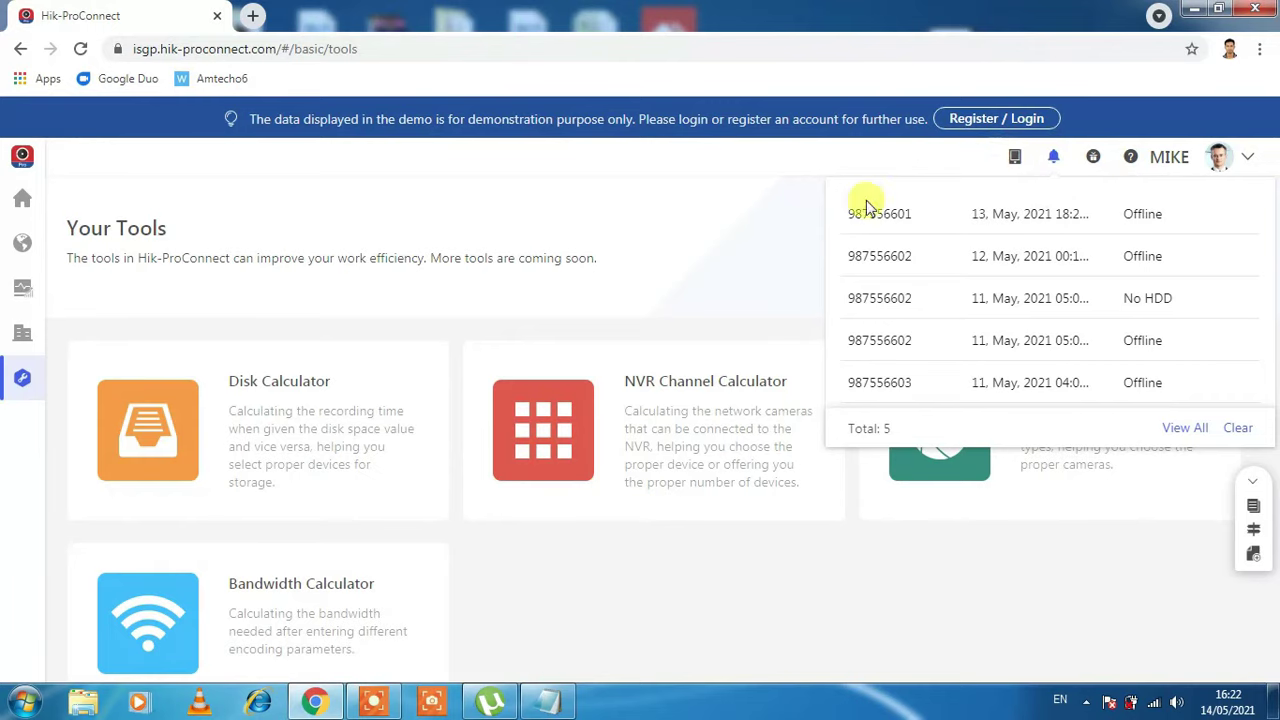
{"action": "mouse_move", "coordinate": [22, 163]}
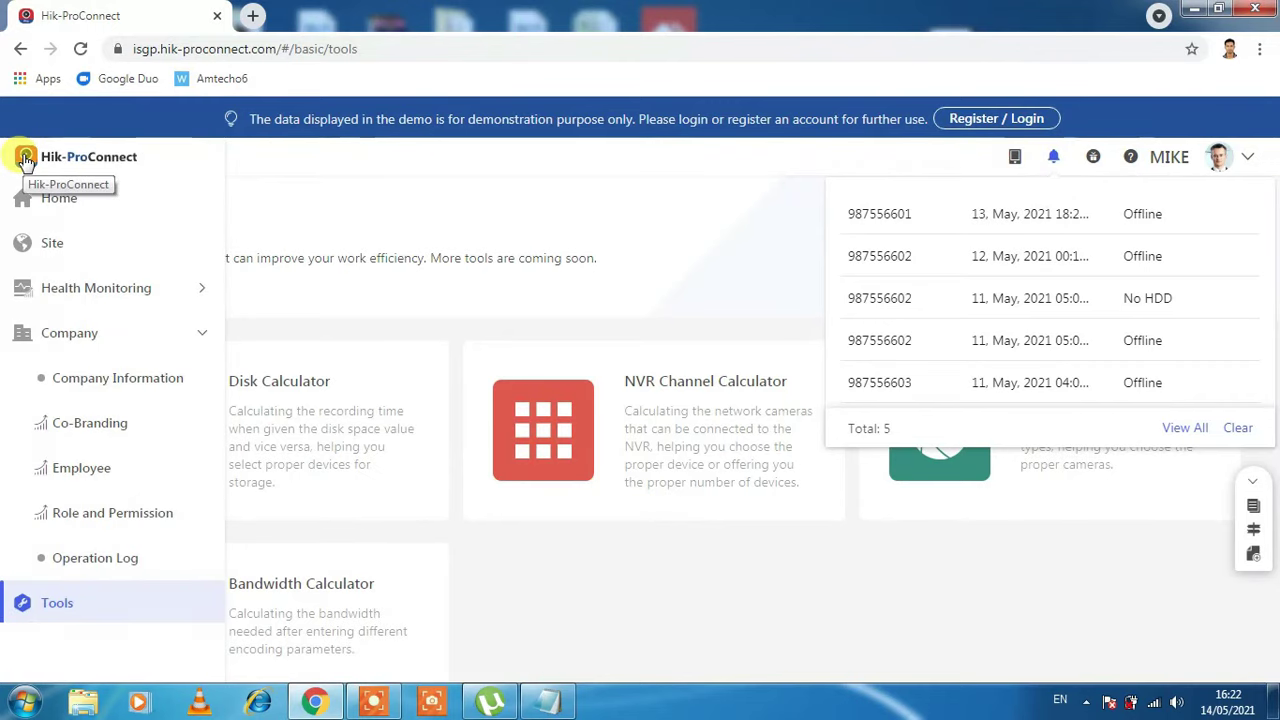
{"action": "left_click", "coordinate": [25, 162]}
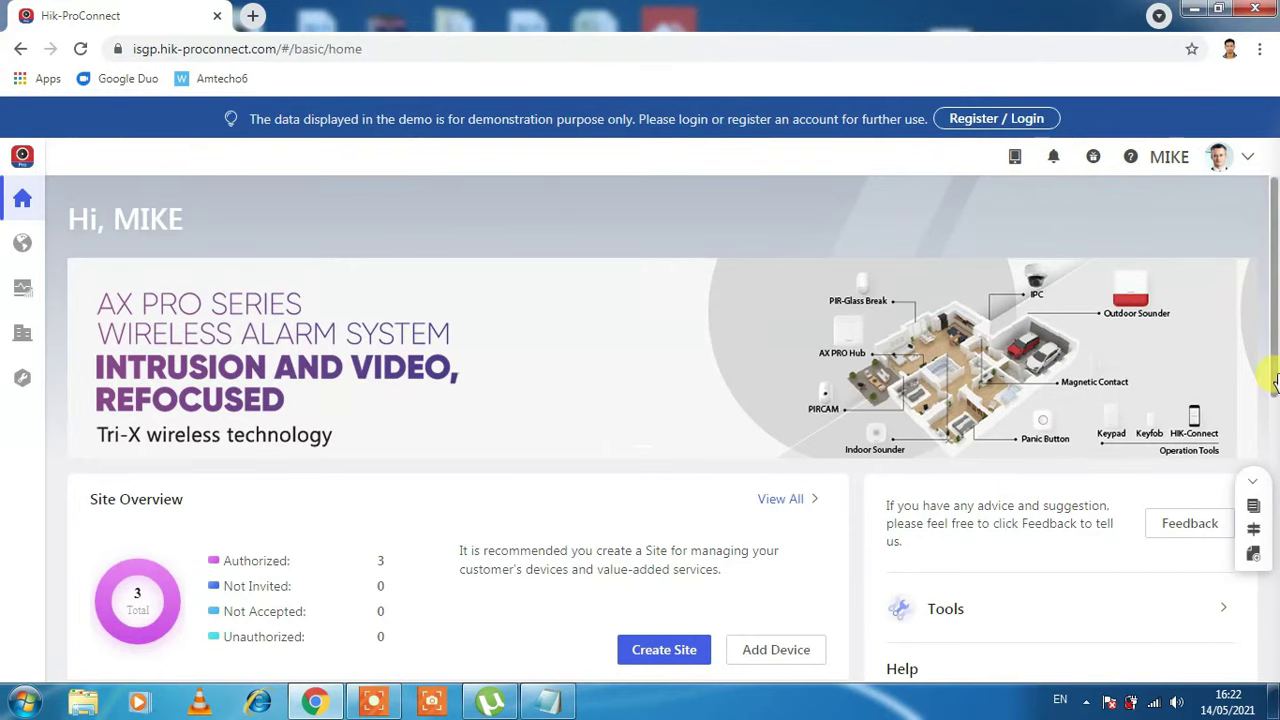
Examine the Home page's site, device and exception notification overviews and its value-added services.
{"action": "left_click_drag", "start_coordinate": [1274, 371], "coordinate": [1273, 447]}
{"action": "scroll", "coordinate": [1273, 453], "scroll_direction": "down", "scroll_amount": 1}
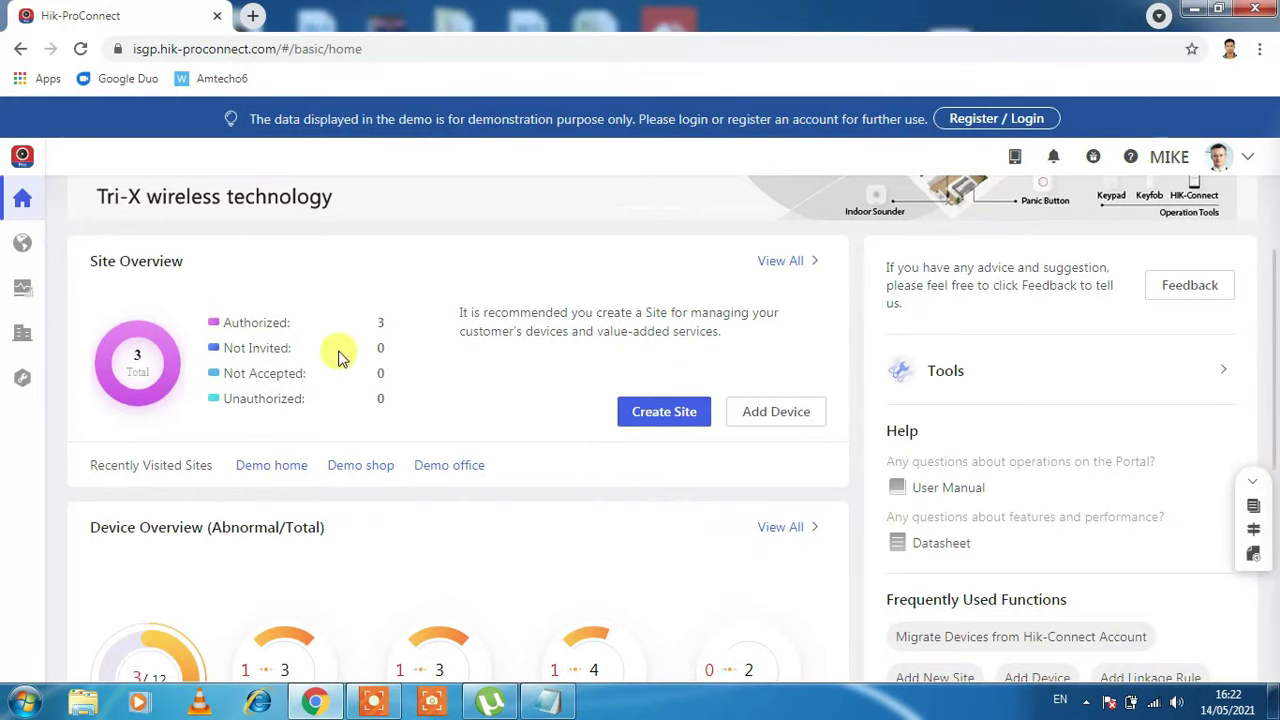
{"action": "left_click", "coordinate": [125, 365]}
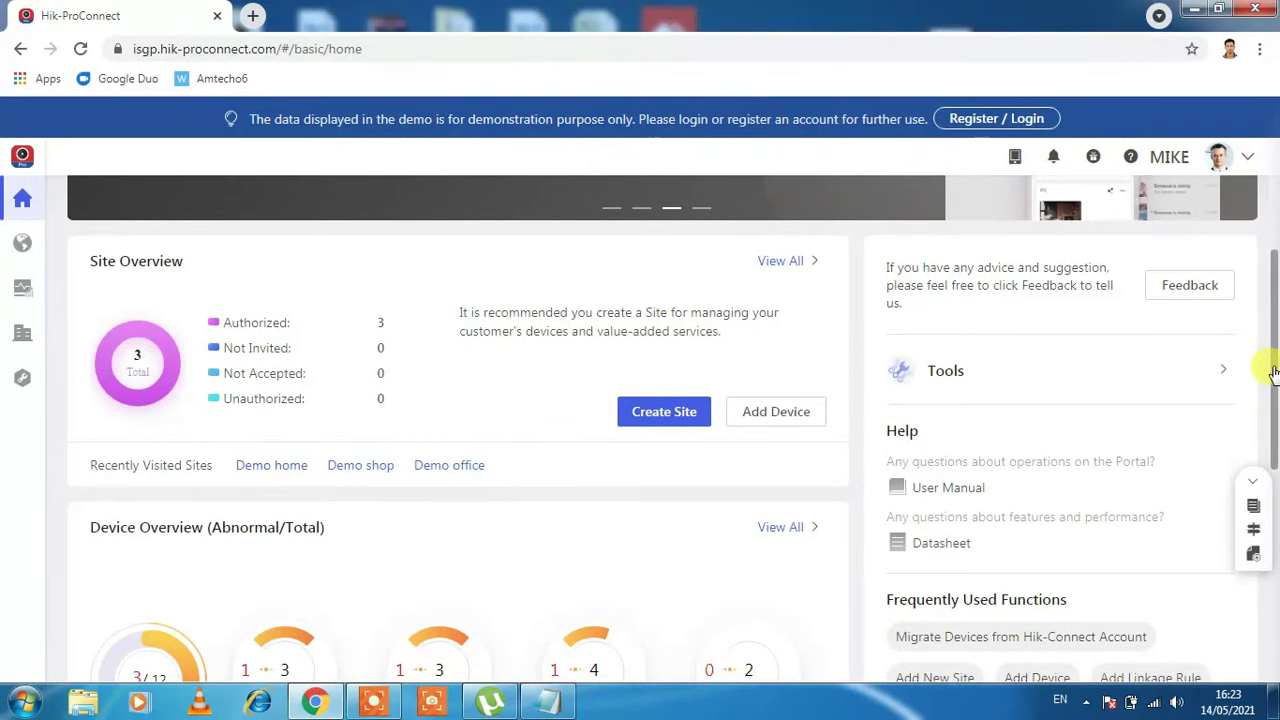
{"action": "scroll", "coordinate": [1276, 410], "scroll_direction": "down", "scroll_amount": 1}
{"action": "scroll", "coordinate": [1276, 410], "scroll_direction": "down", "scroll_amount": 2}
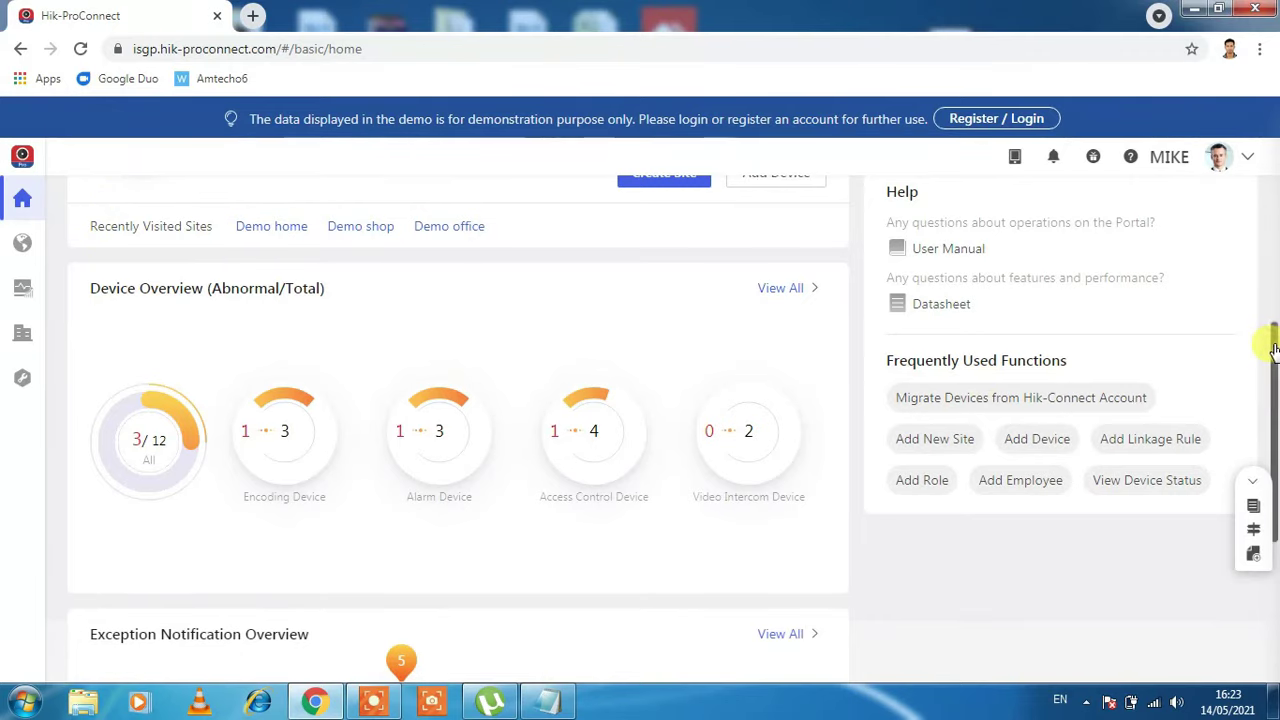
{"action": "scroll", "coordinate": [1268, 400], "scroll_direction": "down", "scroll_amount": 2}
{"action": "scroll", "coordinate": [1274, 428], "scroll_direction": "down", "scroll_amount": 3}
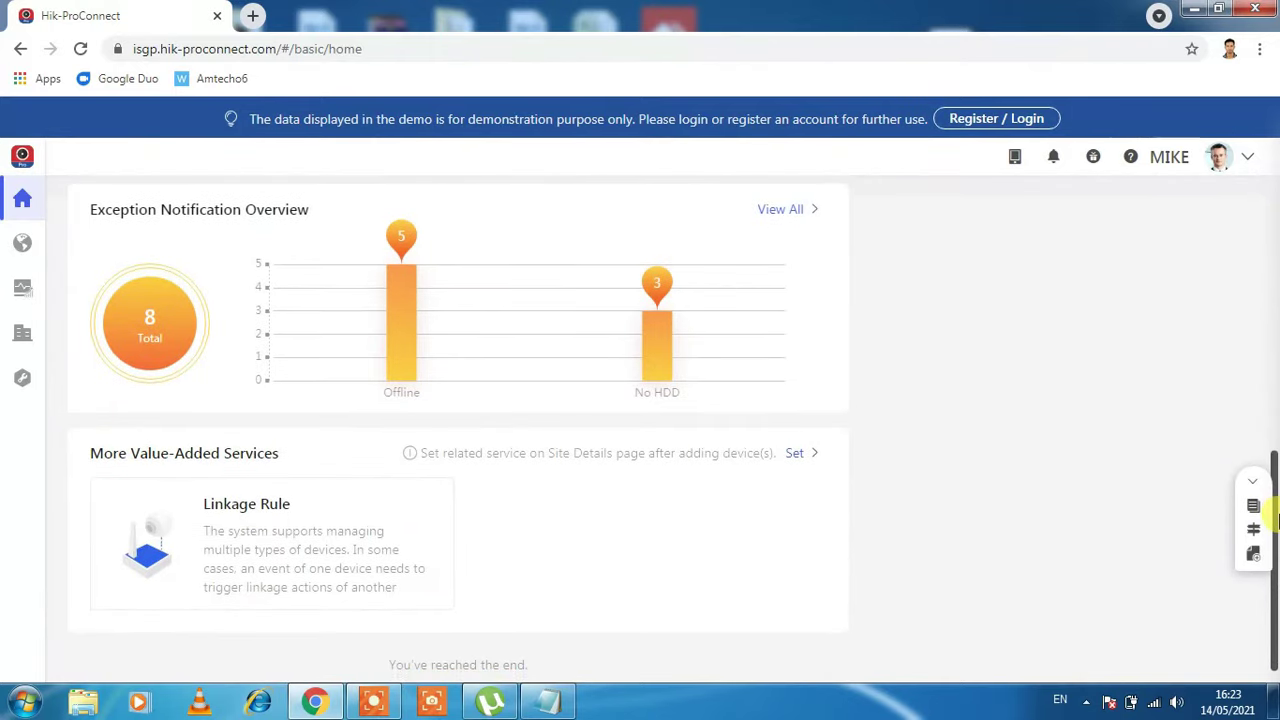
{"action": "scroll", "coordinate": [1268, 460], "scroll_direction": "up", "scroll_amount": 5}
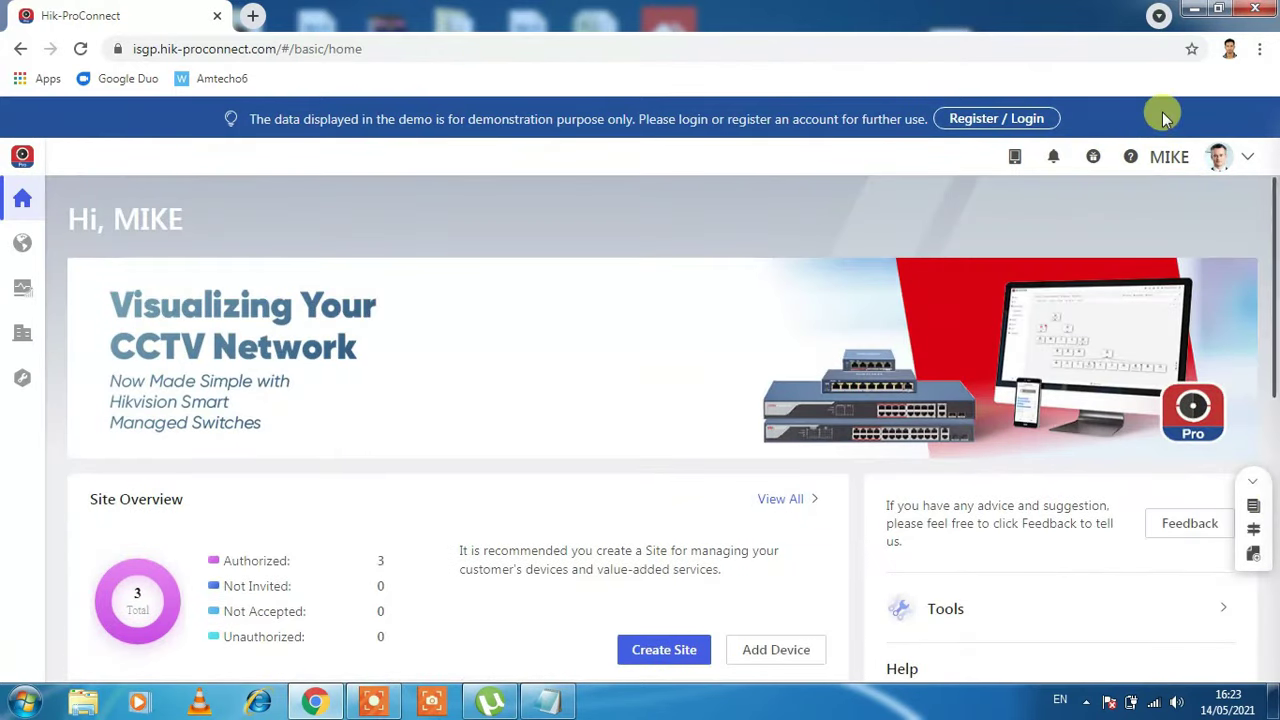
Leave the demo, start registering an account for Saudi Arabia with the e-mail address, and request a verification code.
{"action": "left_click", "coordinate": [1017, 124]}
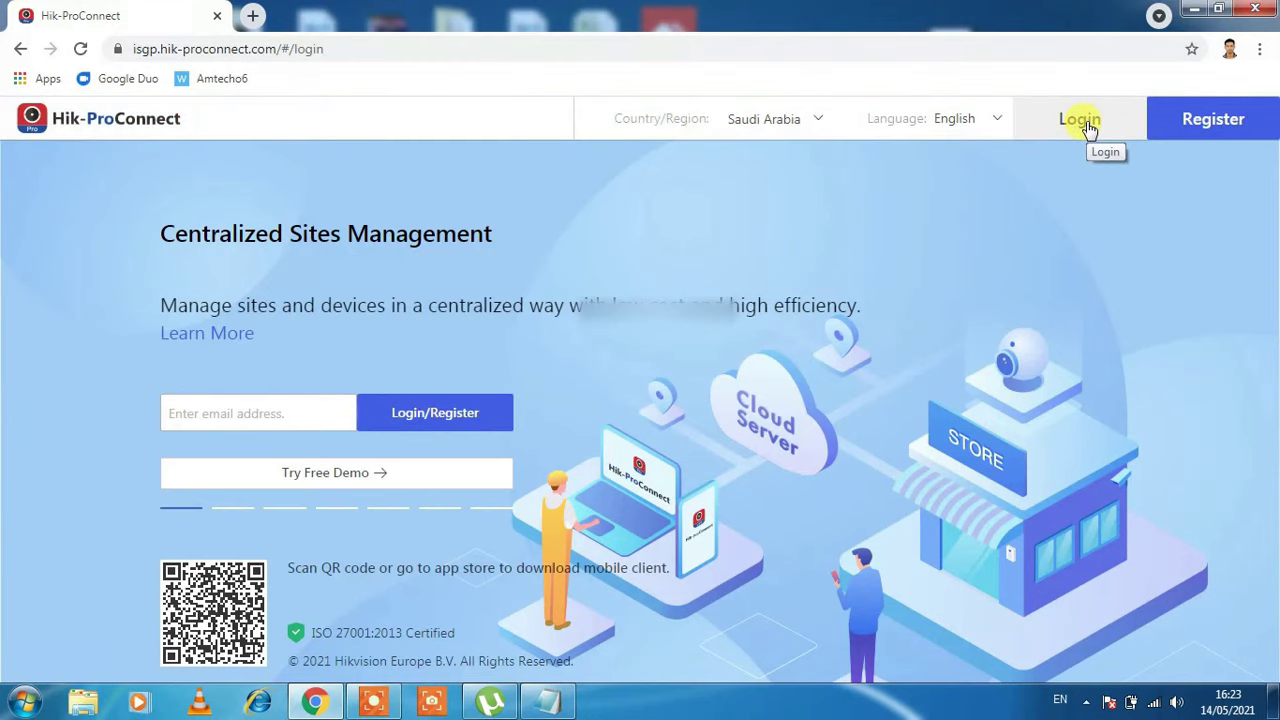
{"action": "left_click", "coordinate": [1188, 121]}
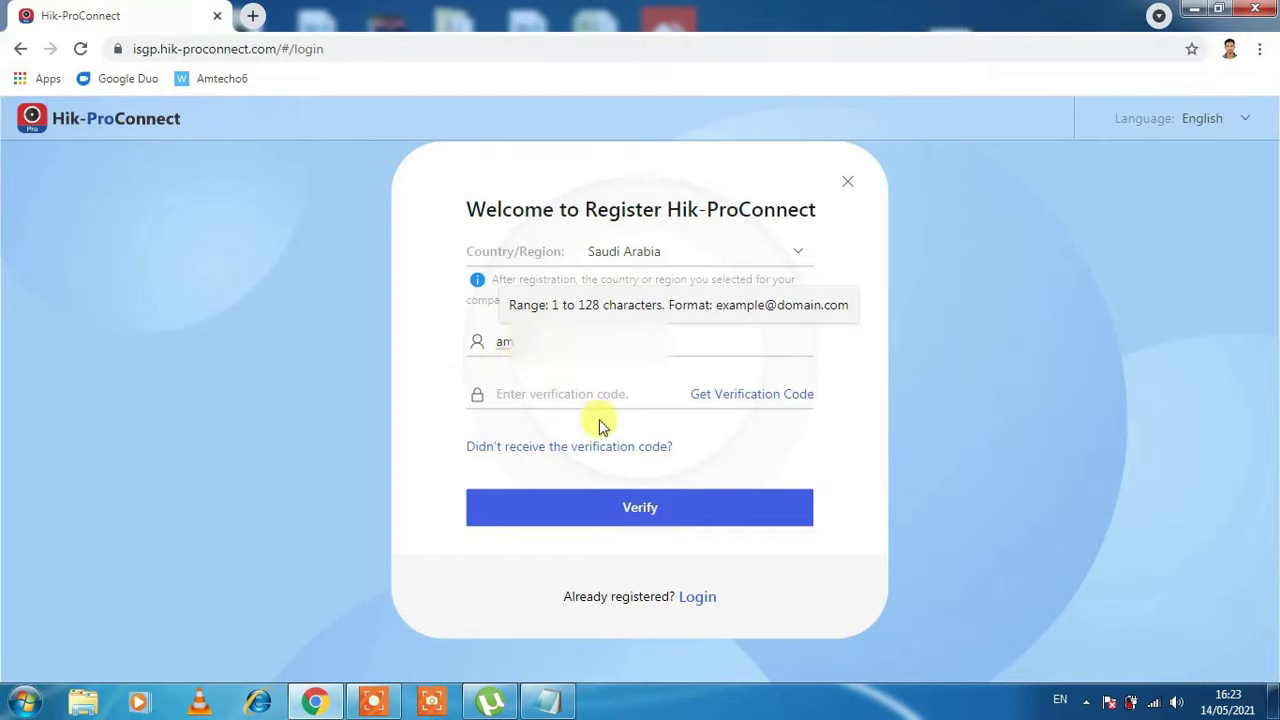
{"action": "left_click", "coordinate": [735, 396]}
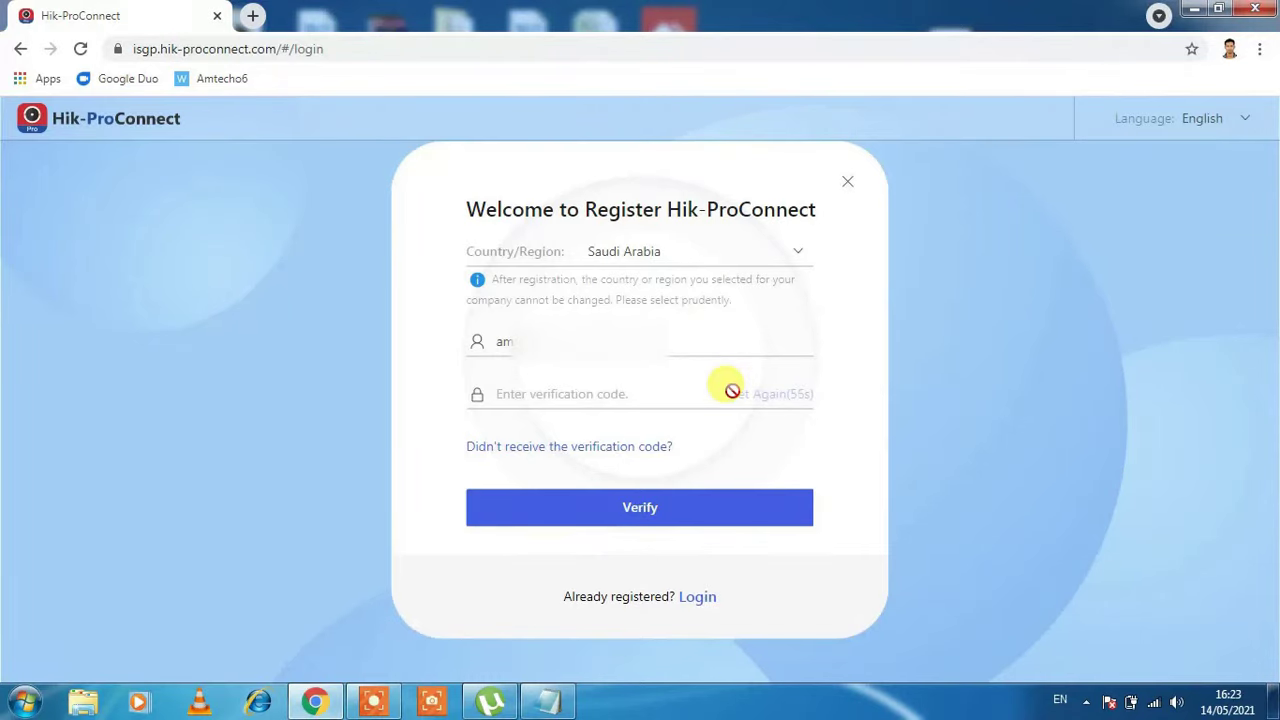
Open Gmail in a new browser tab and copy the verification code from the Hik-ProConnect Registration e-mail.
{"action": "left_click", "coordinate": [253, 18]}
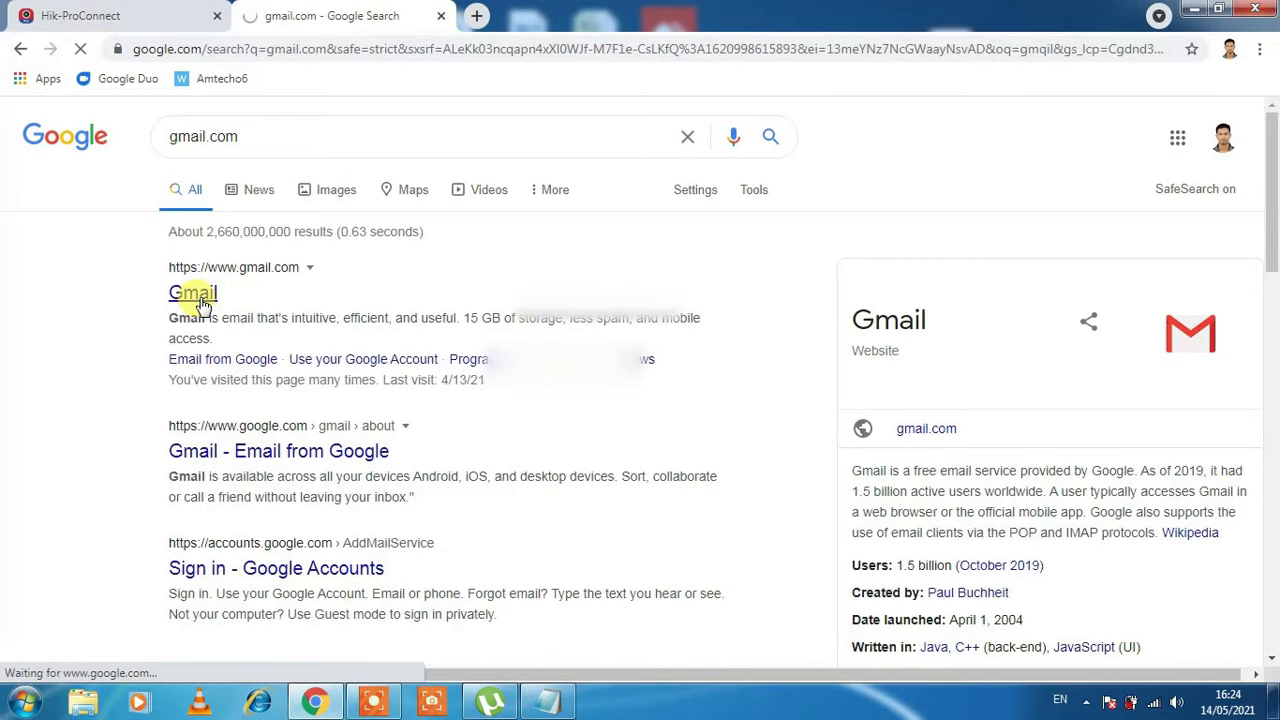
{"action": "left_click", "coordinate": [192, 293]}
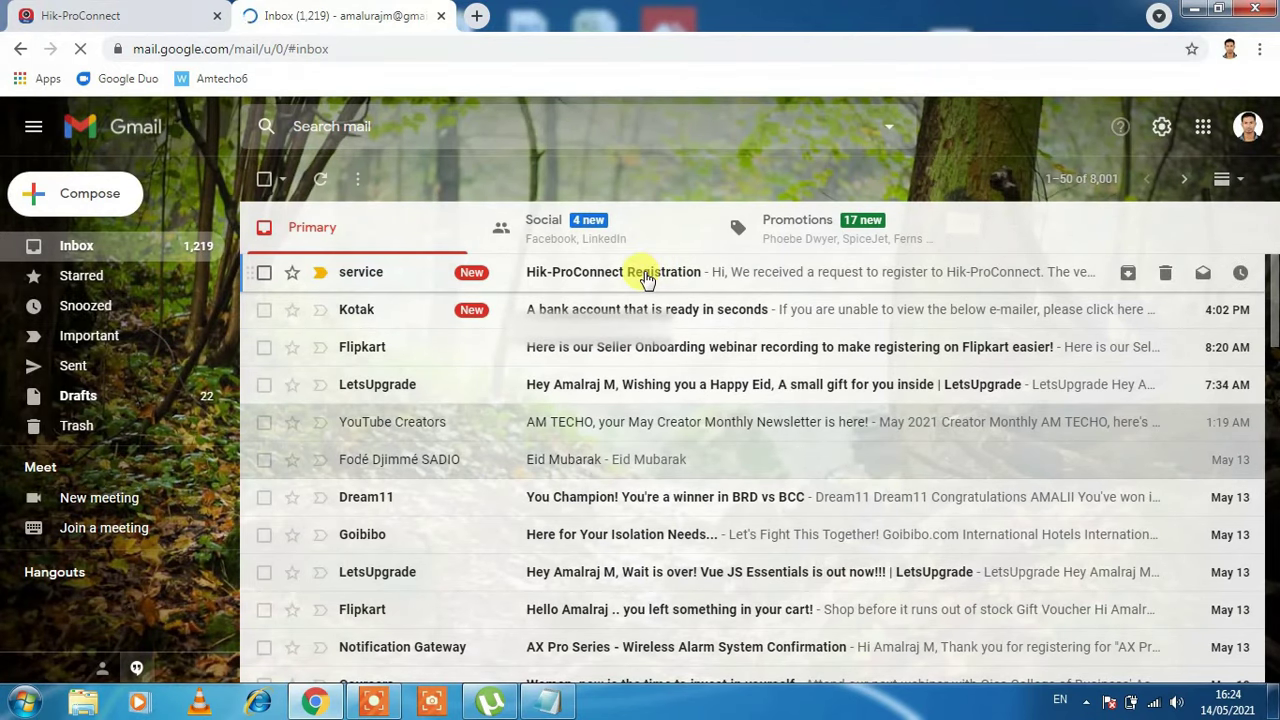
{"action": "left_click", "coordinate": [646, 280]}
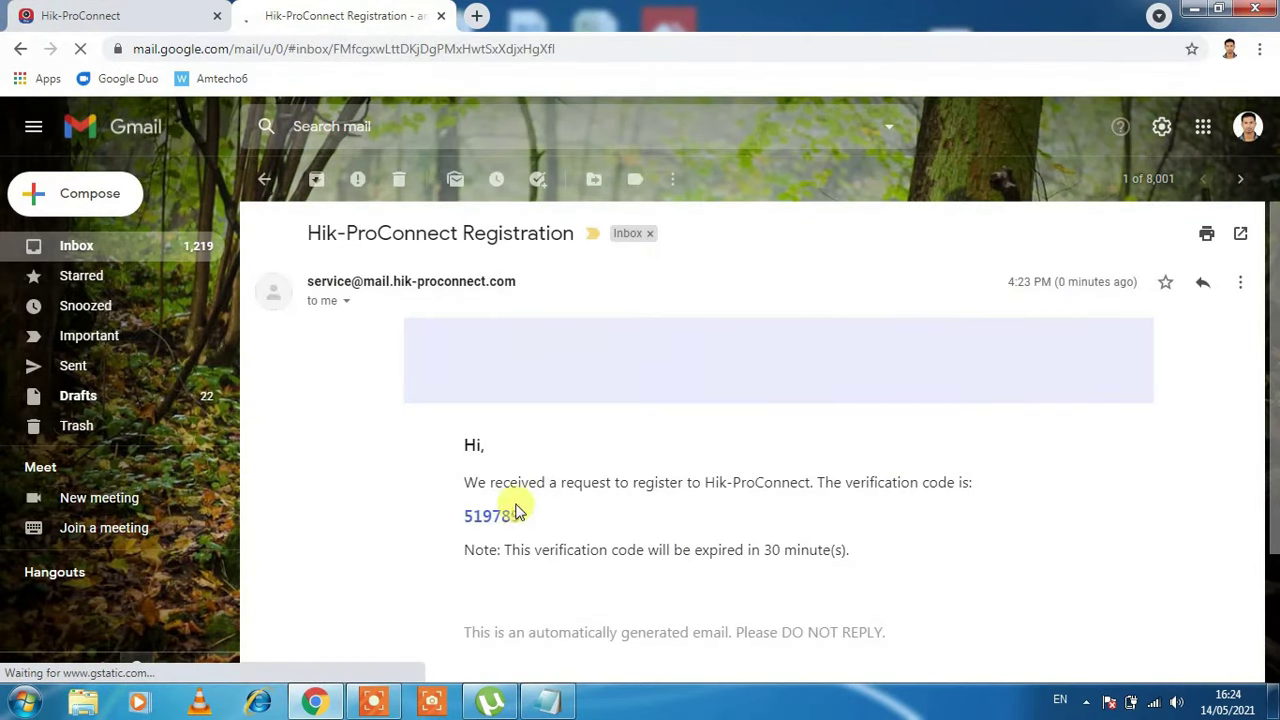
{"action": "double_click", "coordinate": [475, 518]}
{"action": "key", "text": "ctrl+c"}
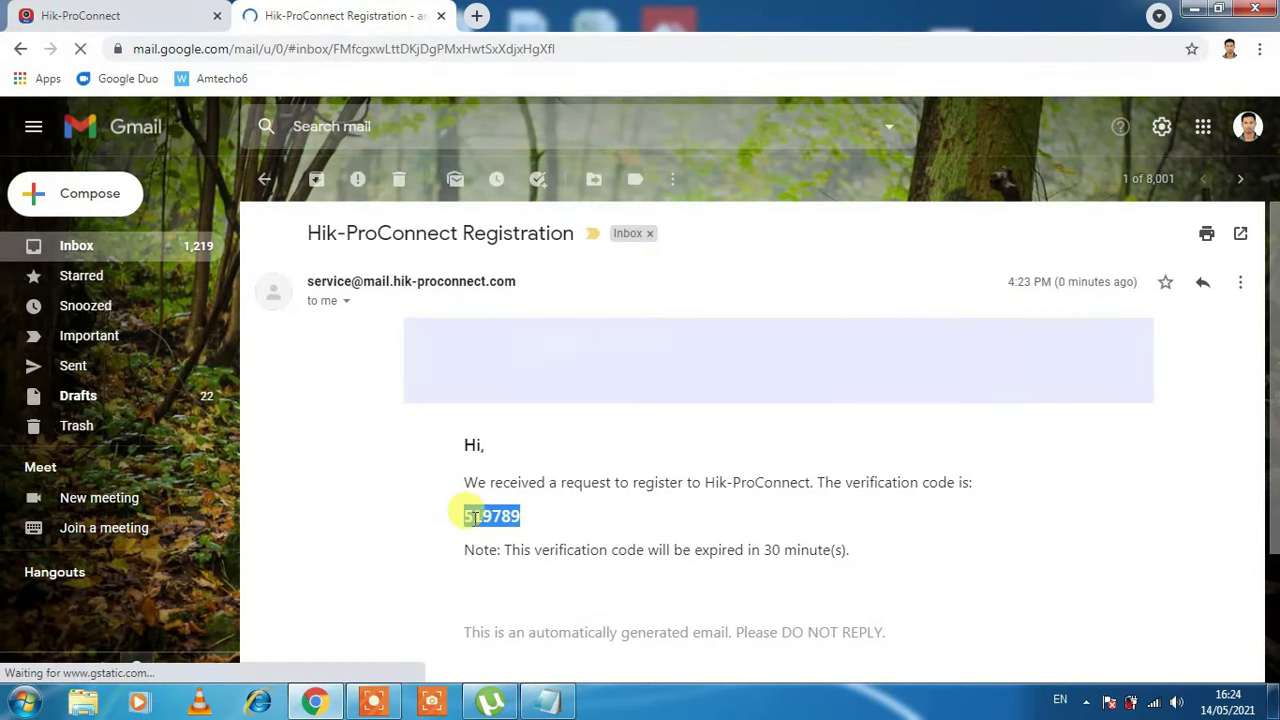
Return to the registration form, paste the verification code and verify it.
{"action": "left_click", "coordinate": [137, 15]}
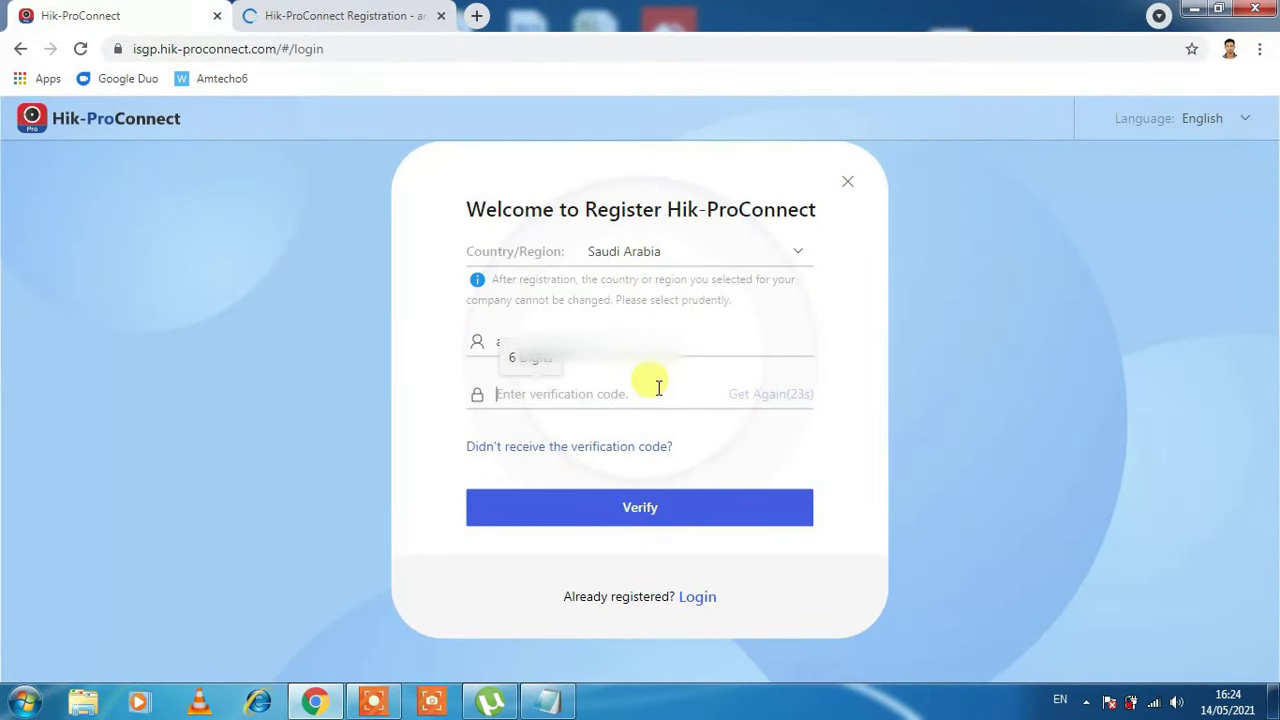
{"action": "key", "text": "ctrl+v"}
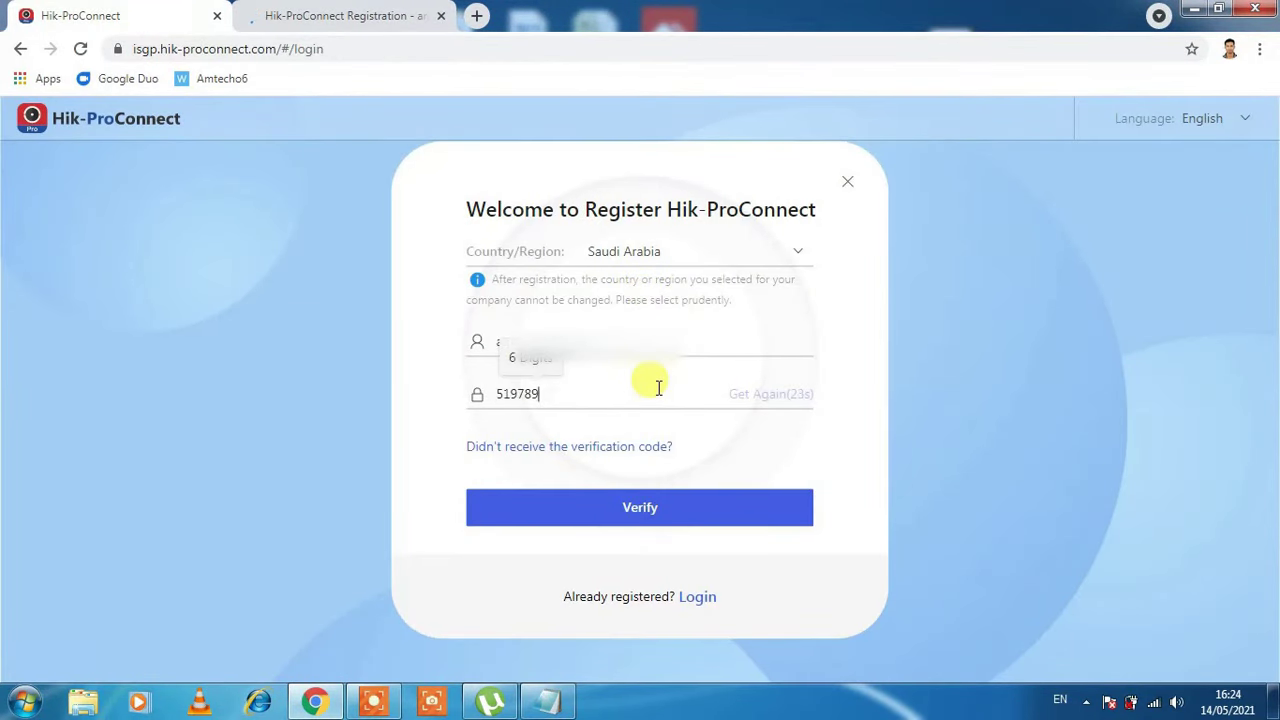
{"action": "left_click", "coordinate": [626, 512]}
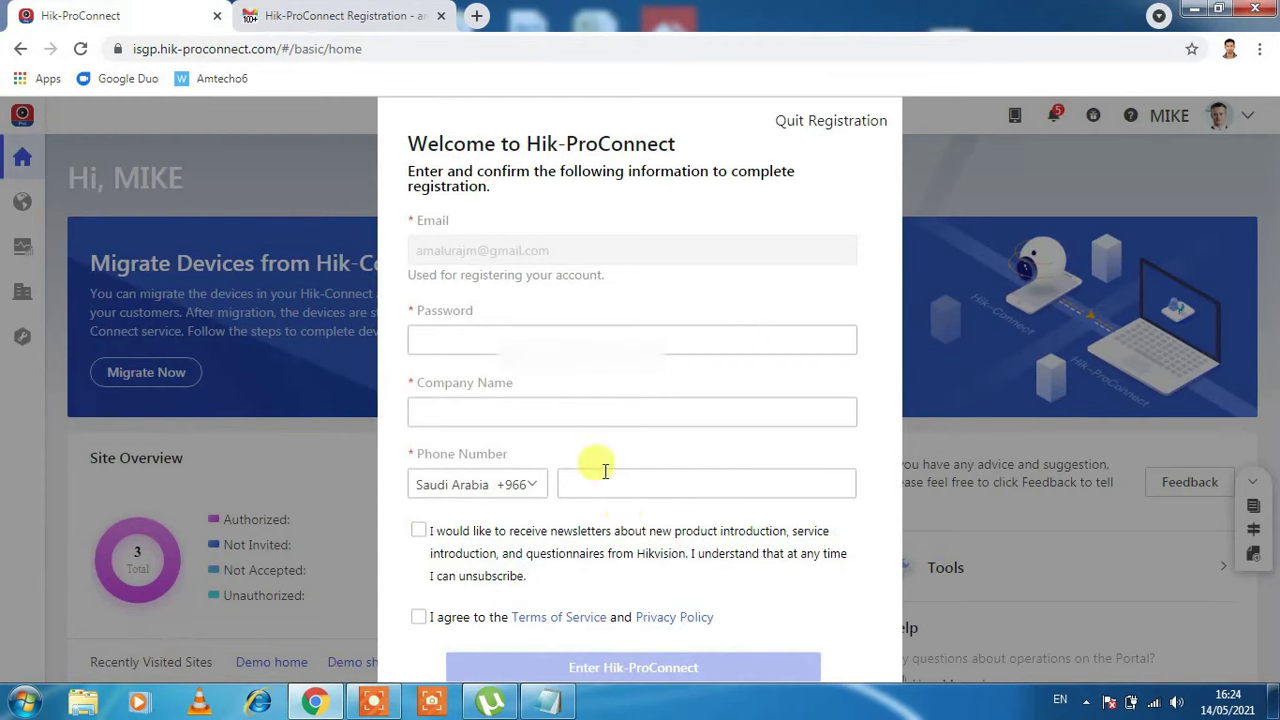
Enter an account password and clear the text mistakenly entered as the company name.
{"action": "left_click", "coordinate": [462, 336]}
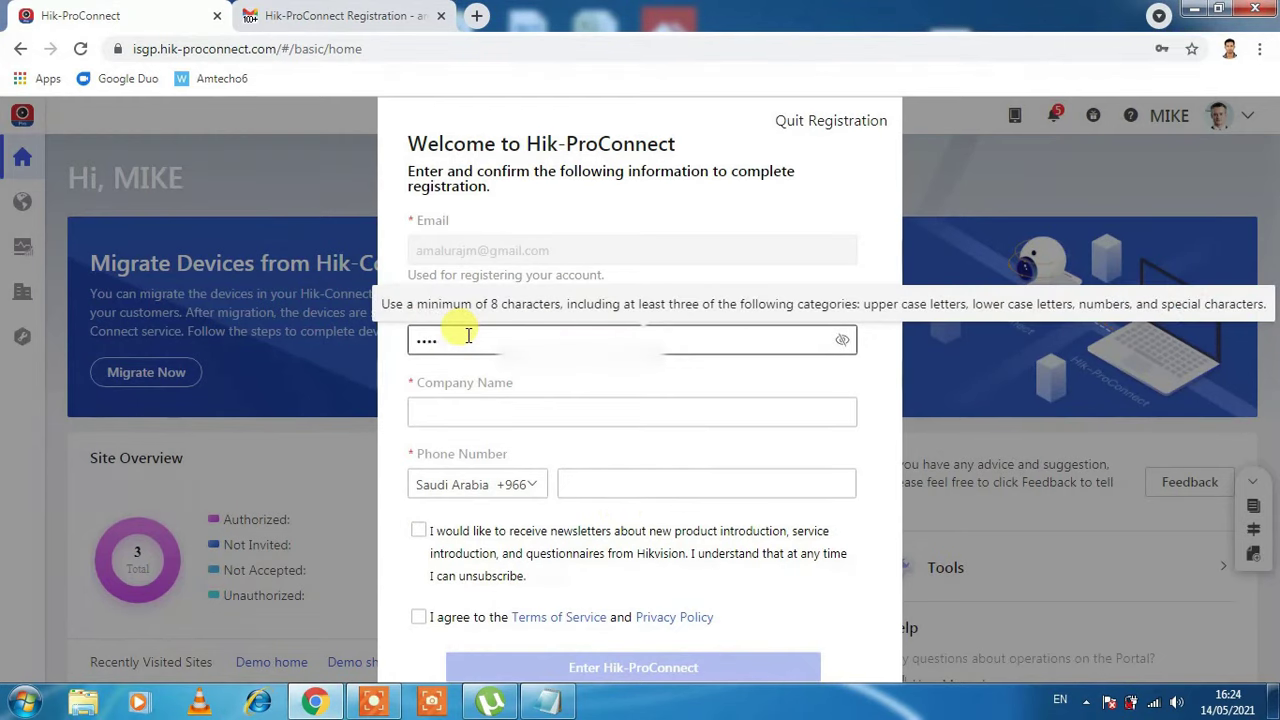
{"action": "key", "text": "Tab"}
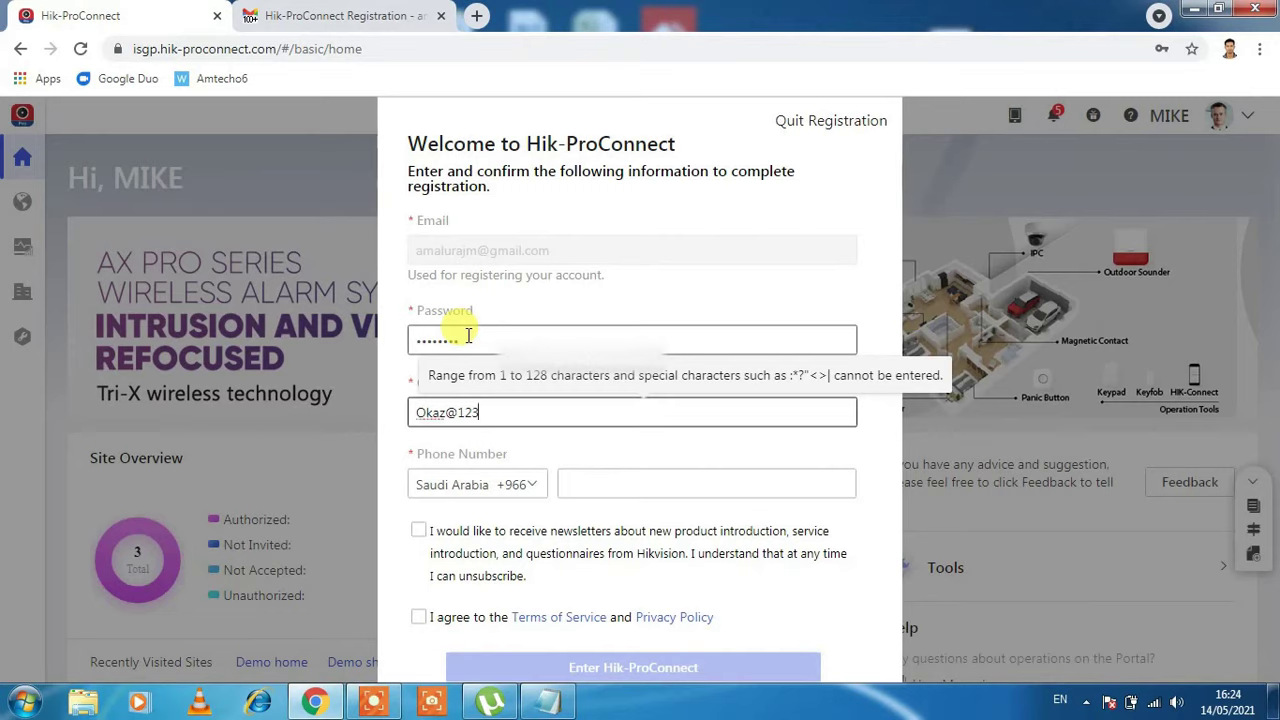
{"action": "key", "text": "BackSpace"}
{"action": "key", "text": "BackSpace"}
{"action": "key", "text": "BackSpace"}
{"action": "key", "text": "BackSpace"}
{"action": "key", "text": "BackSpace"}
{"action": "key", "text": "BackSpace"}
{"action": "key", "text": "BackSpace"}
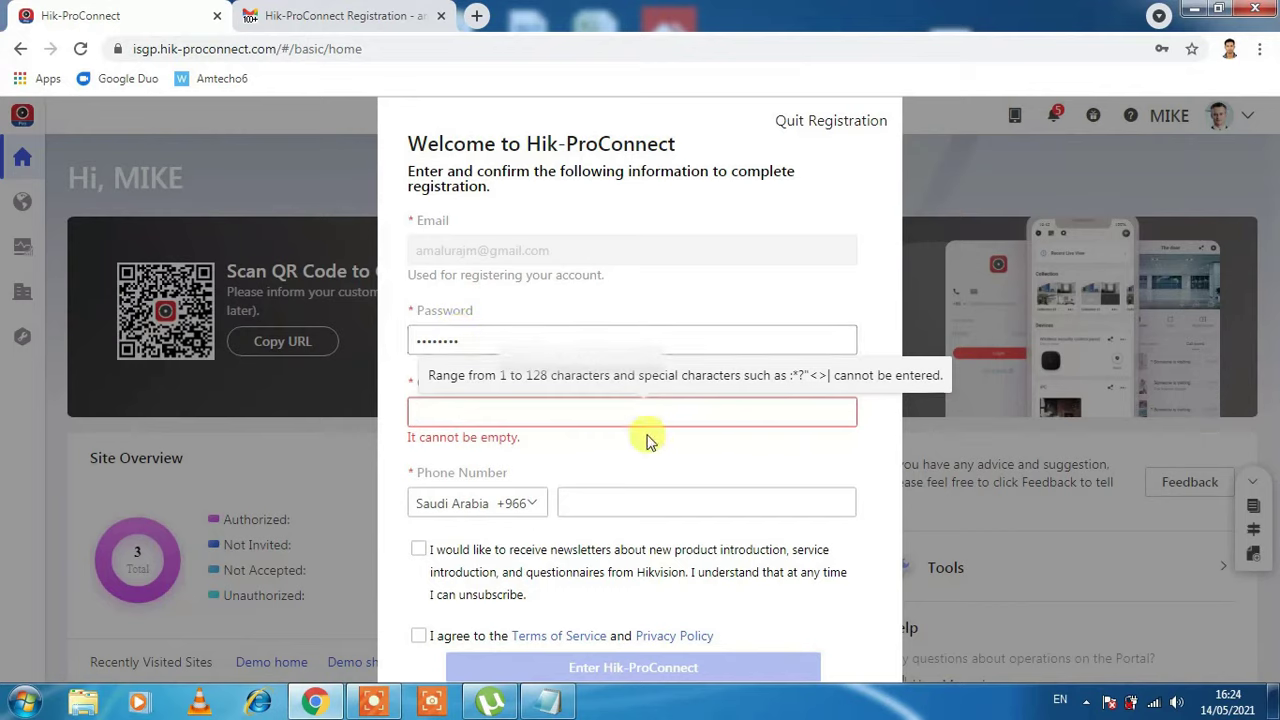
Enter Okaz as the company name, fill in the phone number, and agree to the Terms of Service and Privacy Policy.
{"action": "left_click", "coordinate": [587, 411]}
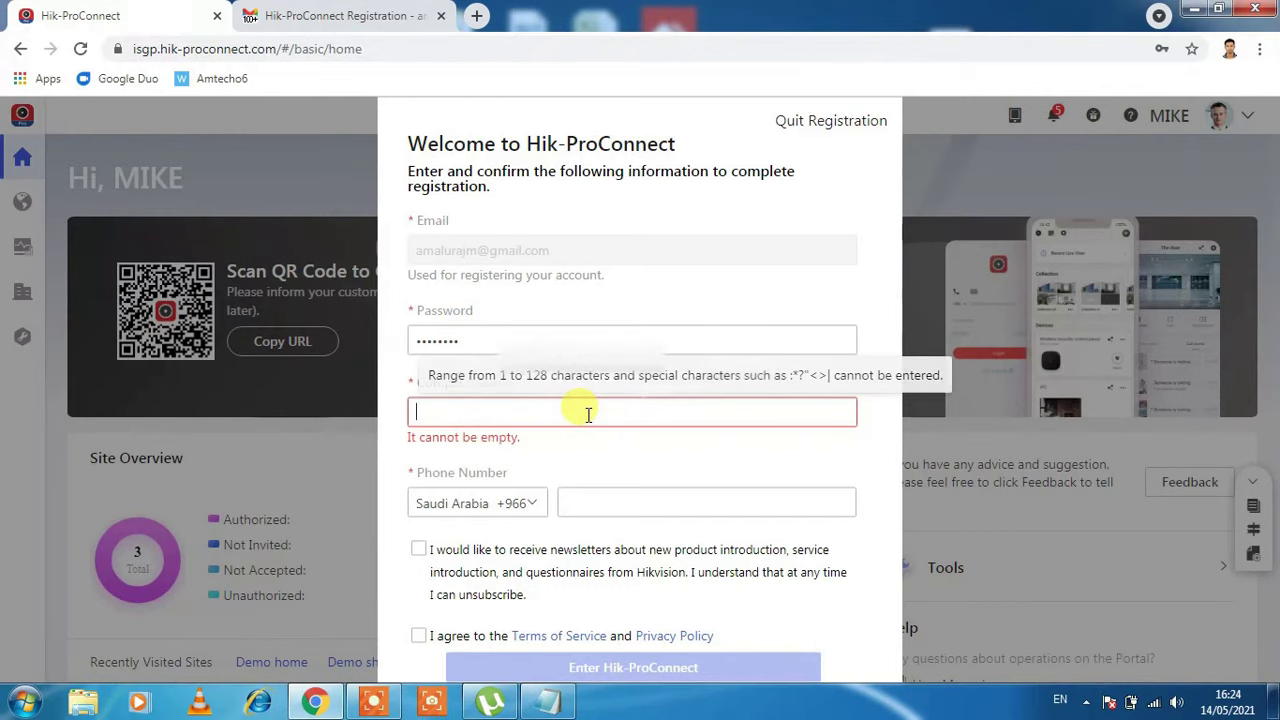
{"action": "type", "text": "Okaz"}
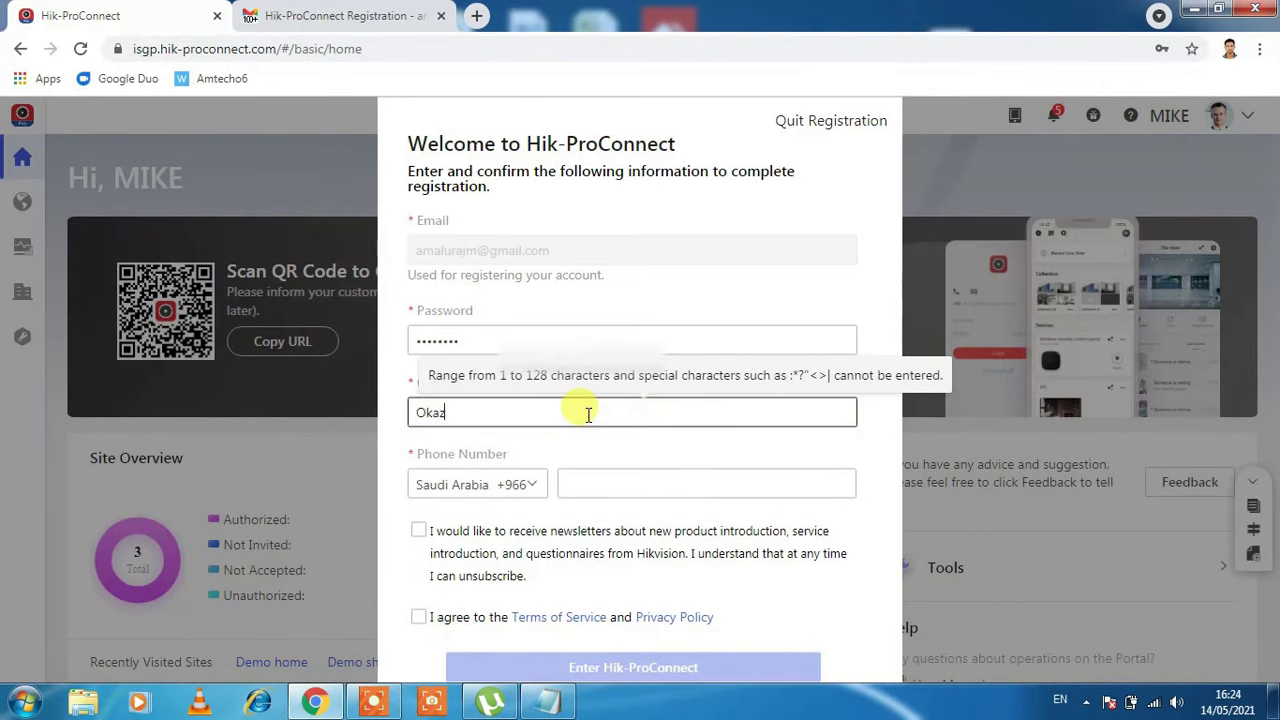
{"action": "left_click", "coordinate": [585, 475]}
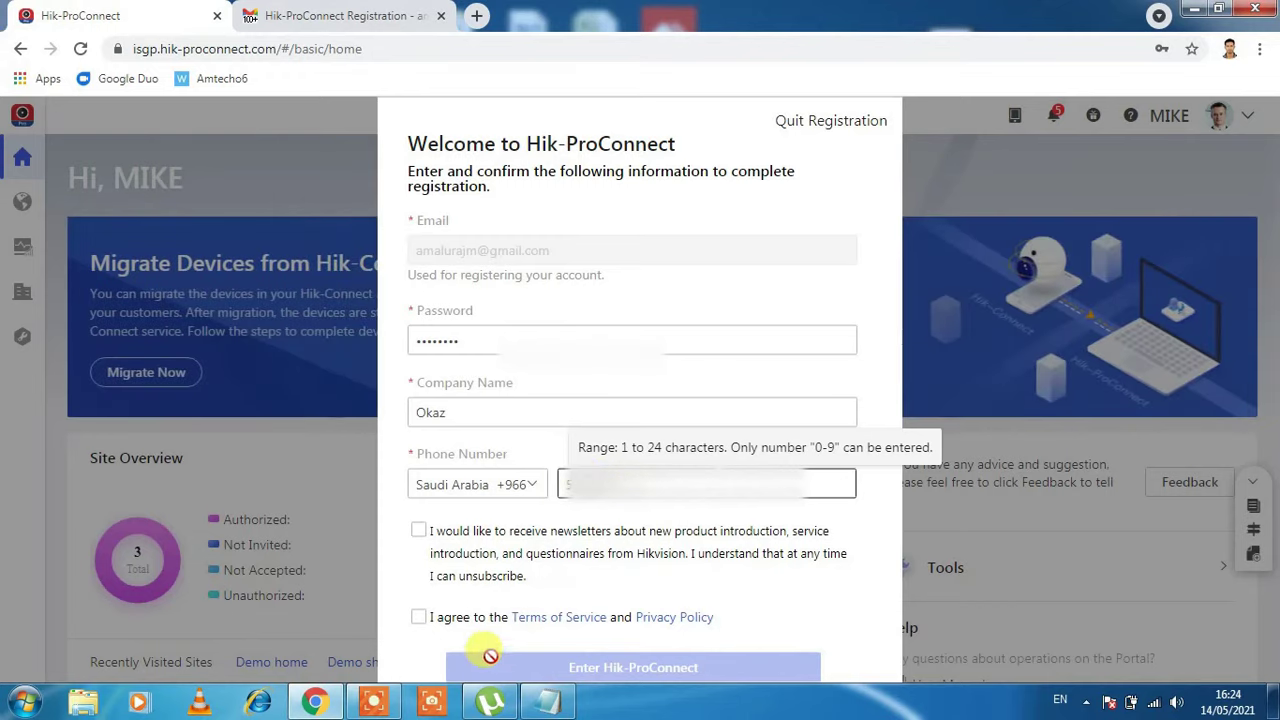
{"action": "left_click", "coordinate": [418, 617]}
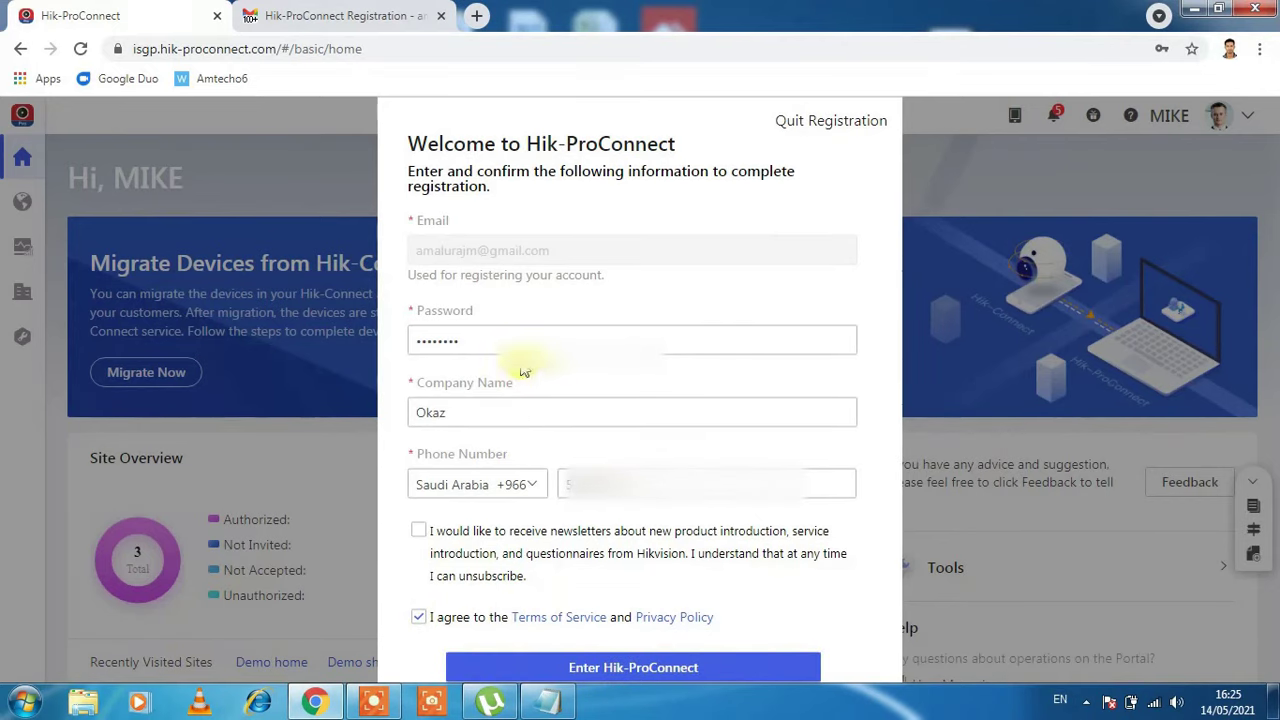
Clear the account password and enter a new one.
{"action": "double_click", "coordinate": [507, 338]}
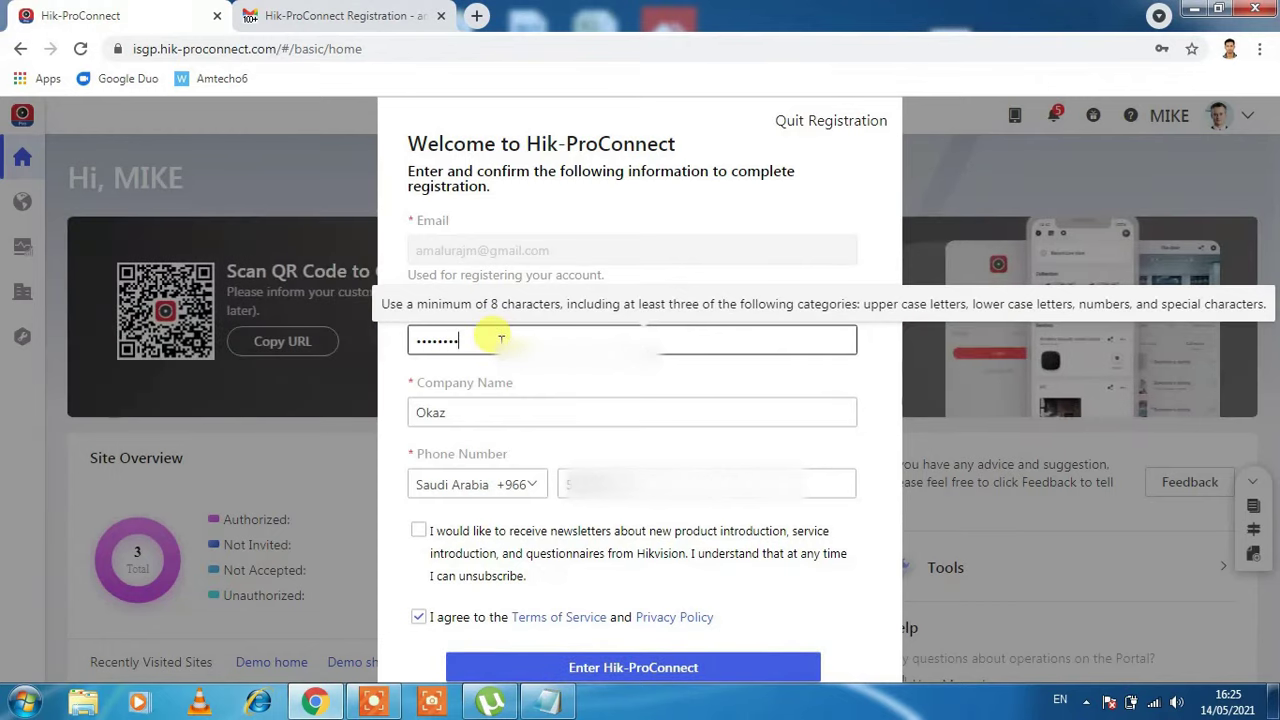
{"action": "key", "text": "BackSpace"}
{"action": "key", "text": "BackSpace"}
{"action": "key", "text": "BackSpace"}
{"action": "key", "text": "BackSpace"}
{"action": "key", "text": "BackSpace"}
{"action": "key", "text": "BackSpace"}
{"action": "key", "text": "BackSpace"}
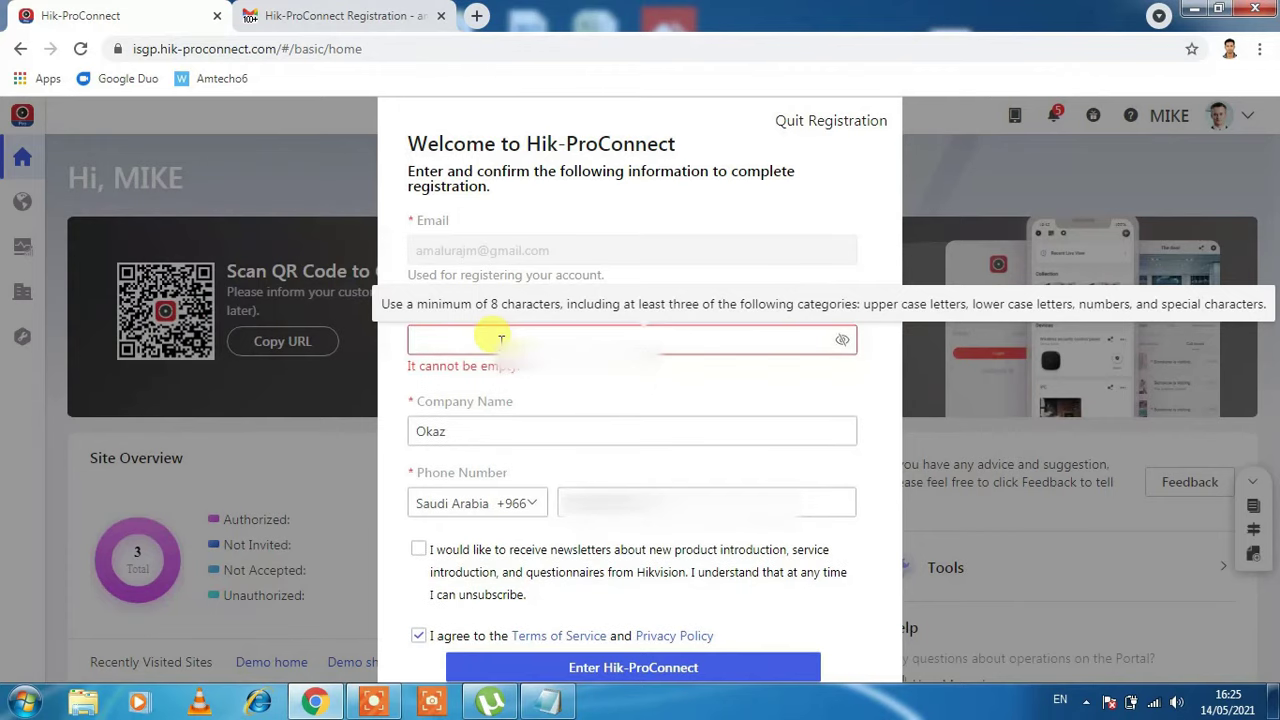
{"action": "type", "text": "a"}
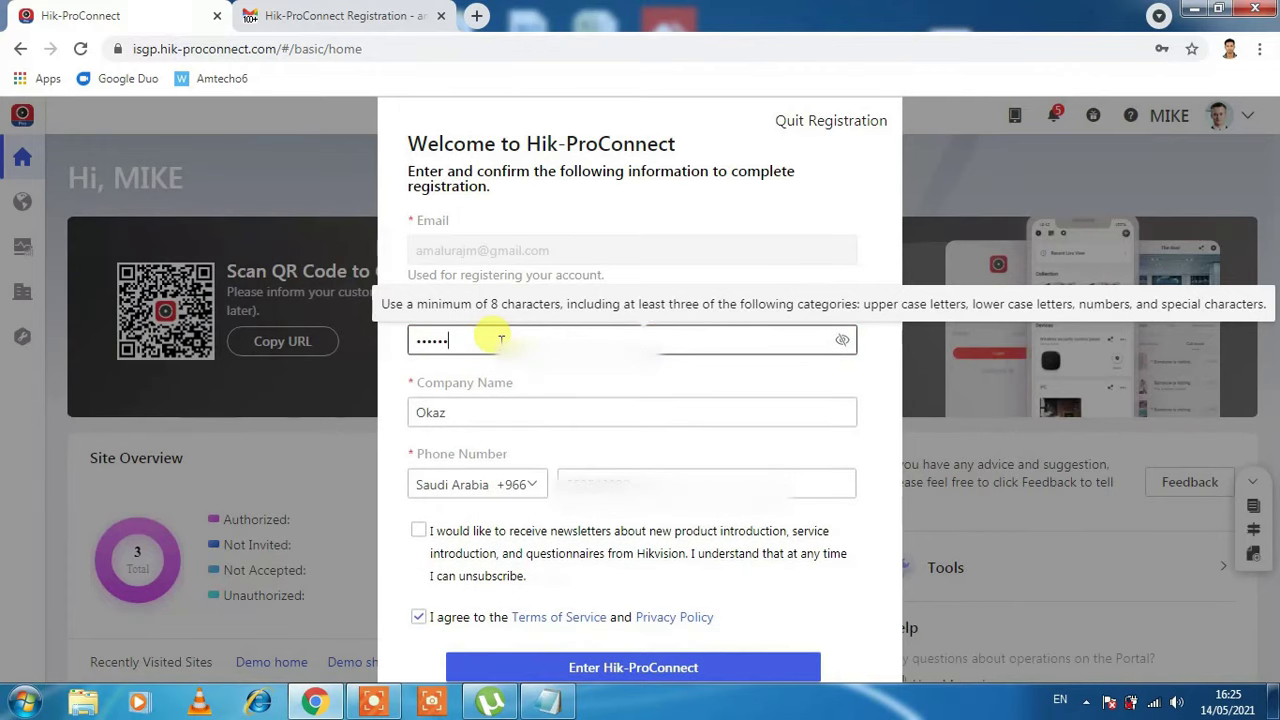
Submit the registration, save the login credentials in the browser and dismiss the sync offer.
{"action": "left_click", "coordinate": [634, 668]}
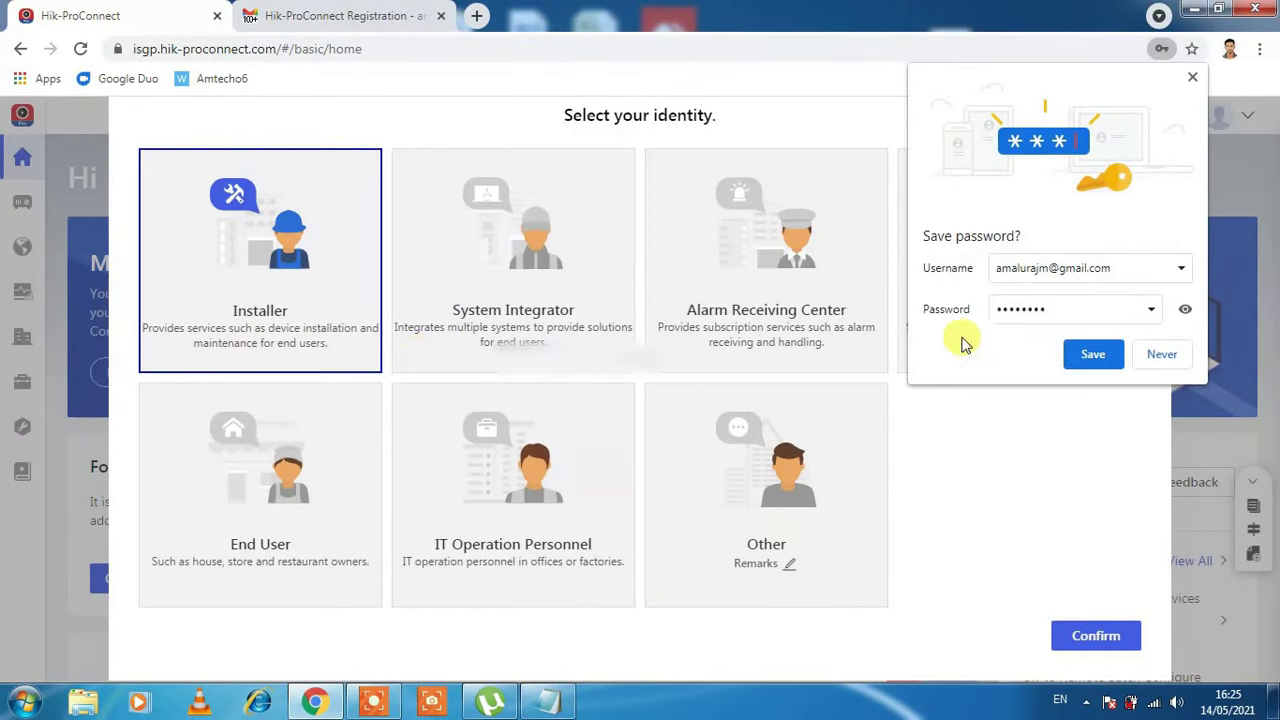
{"action": "left_click", "coordinate": [1093, 355]}
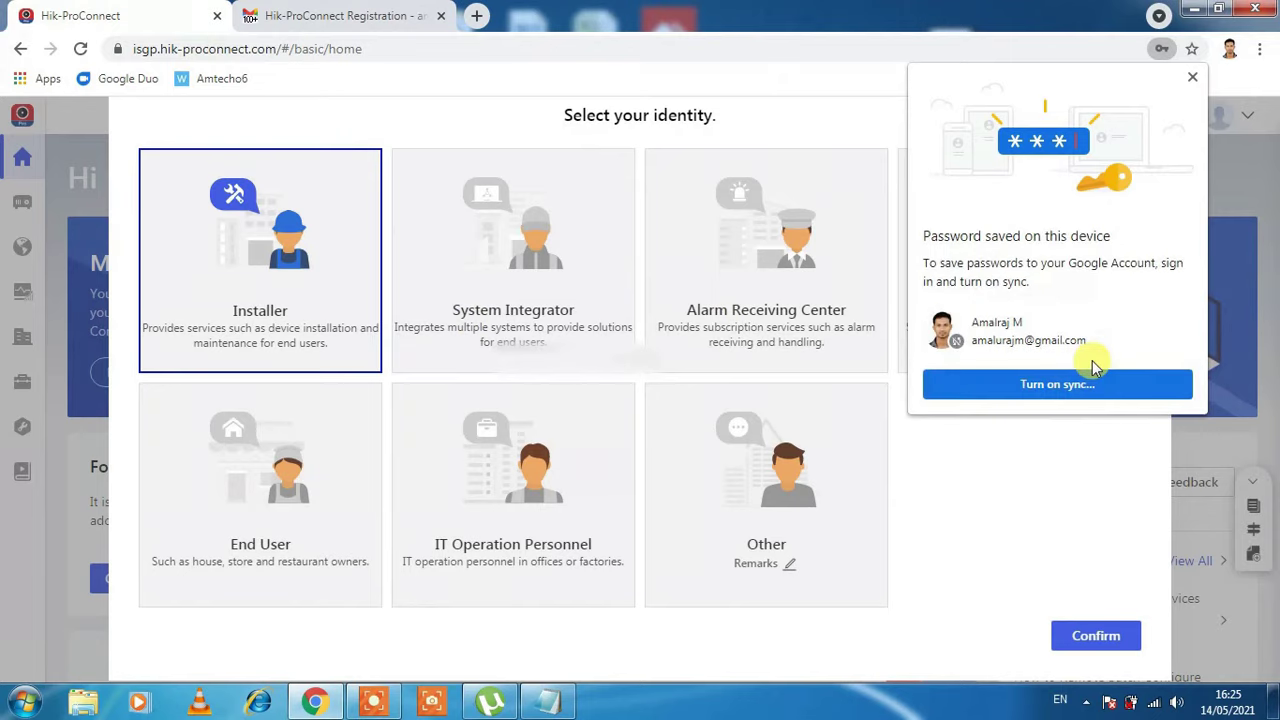
{"action": "left_click", "coordinate": [1192, 80]}
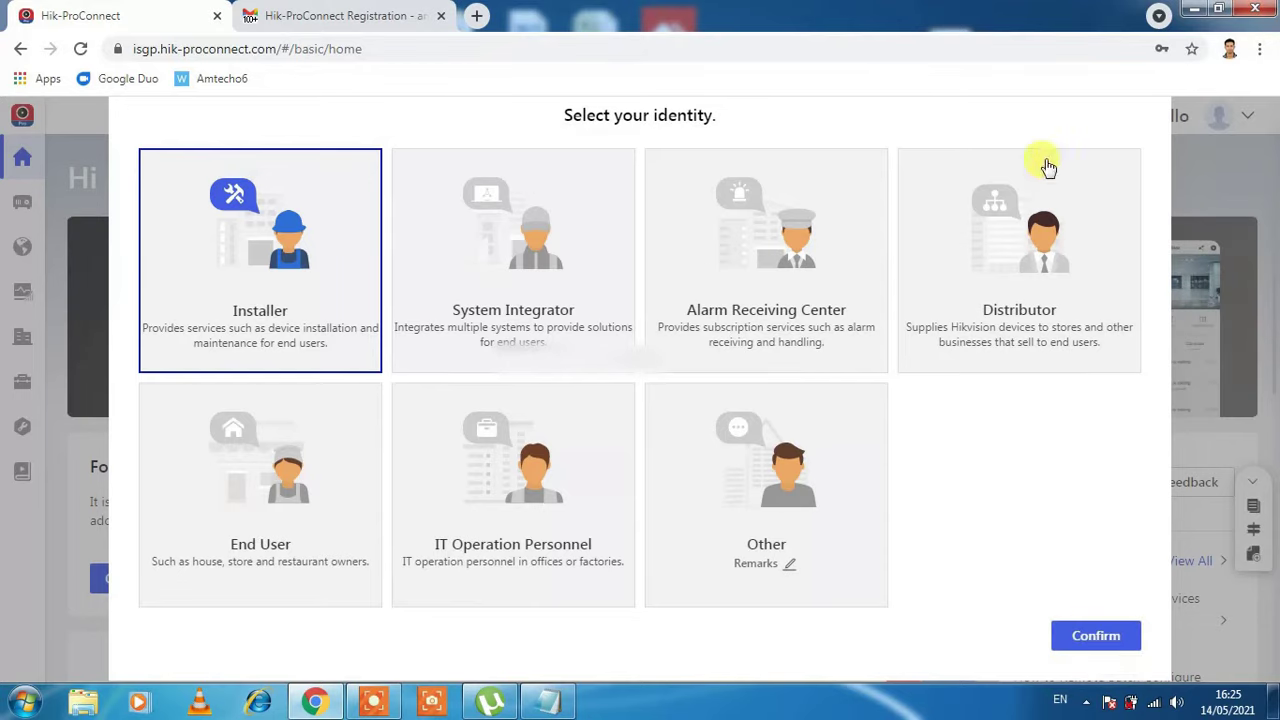
Choose Installer as the account identity and confirm it.
{"action": "left_click", "coordinate": [1046, 228]}
{"action": "left_click", "coordinate": [300, 243]}
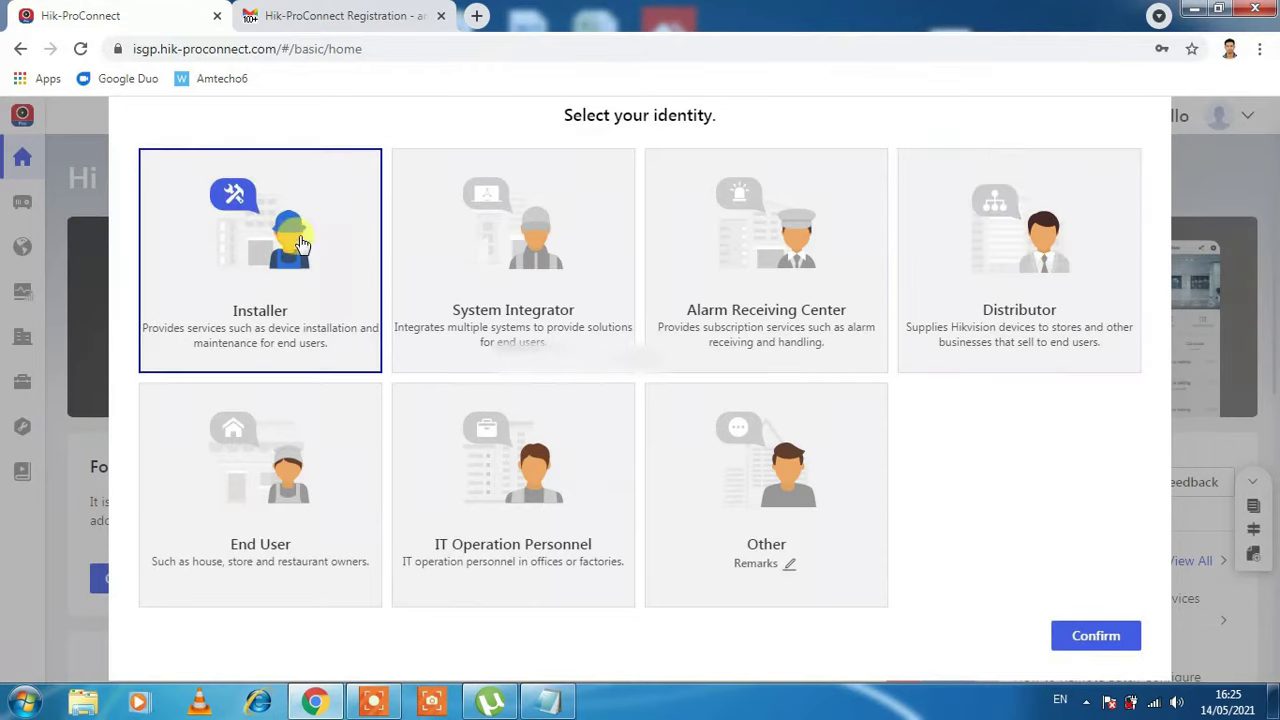
{"action": "left_click", "coordinate": [1078, 650]}
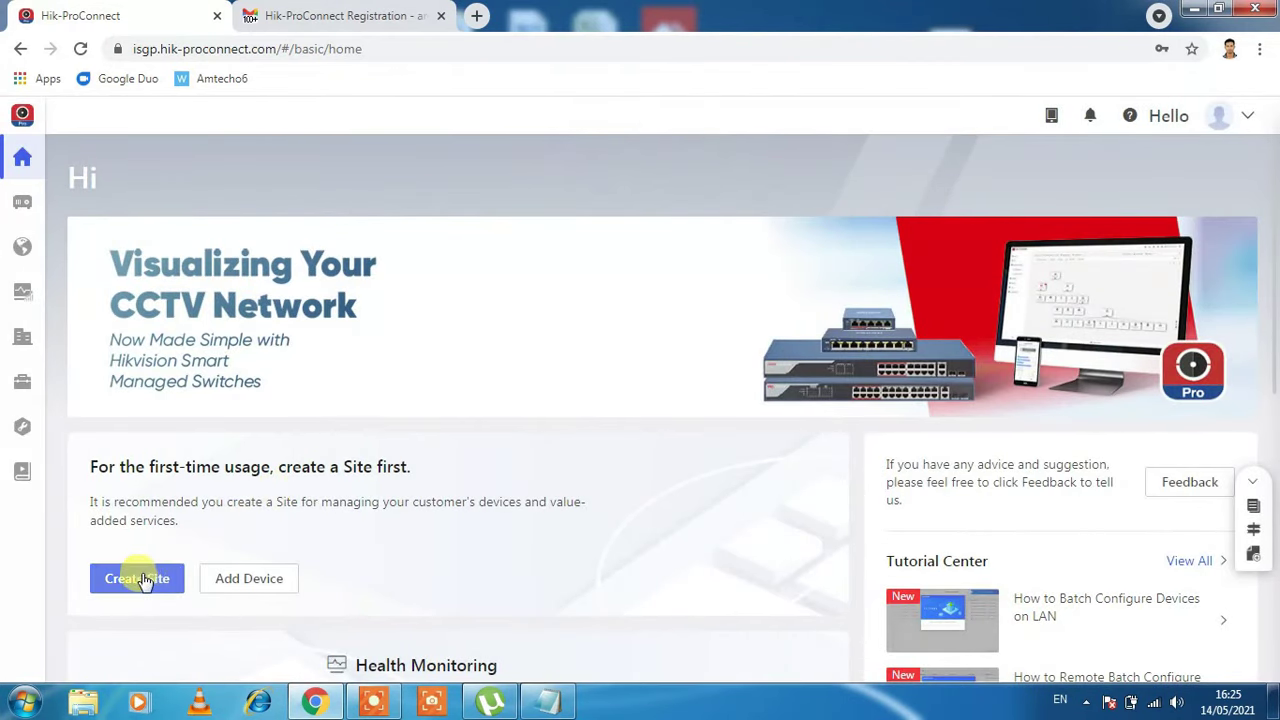
Look at the Company Information page and return to the home page.
{"action": "mouse_move", "coordinate": [28, 186]}
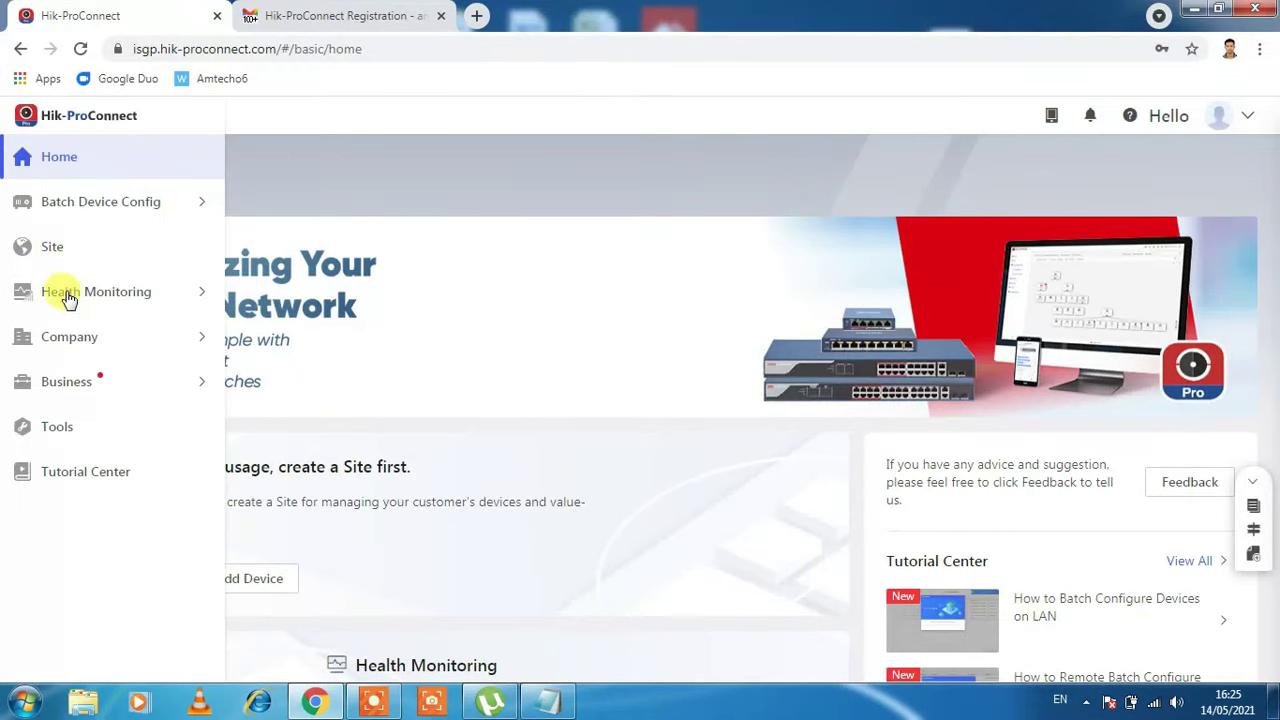
{"action": "left_click", "coordinate": [72, 336]}
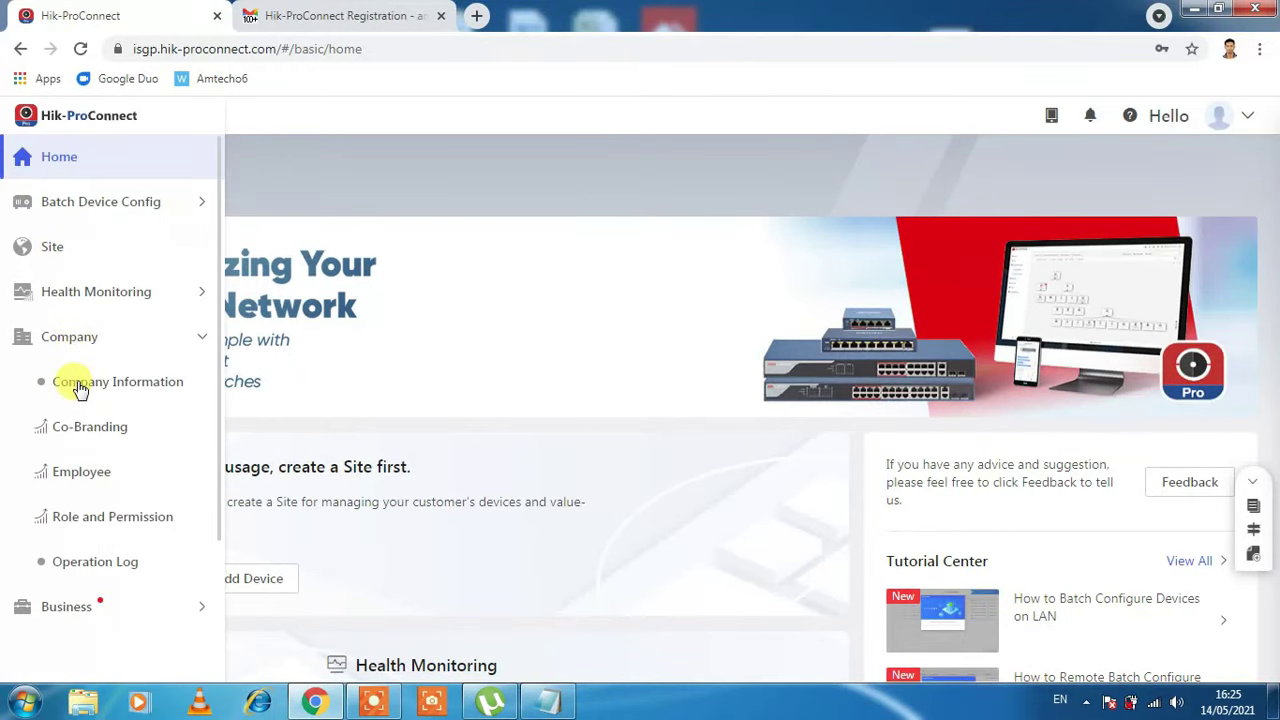
{"action": "left_click", "coordinate": [78, 378]}
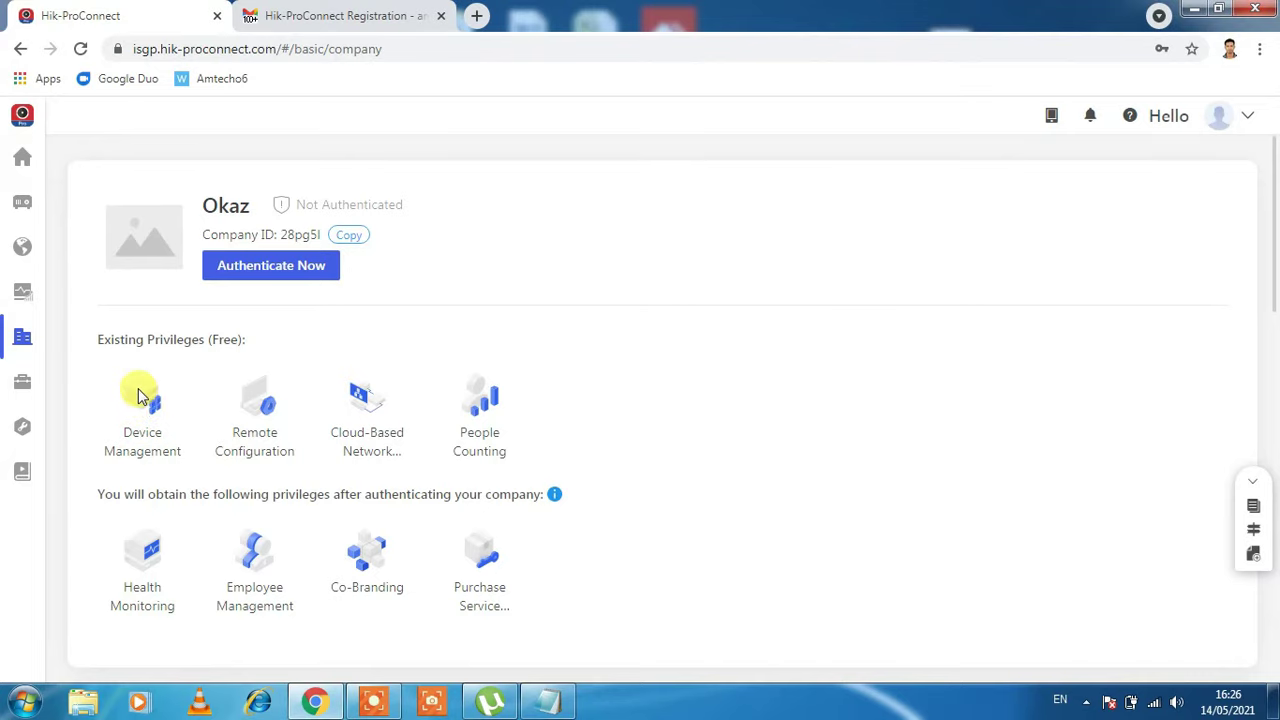
{"action": "mouse_move", "coordinate": [25, 203]}
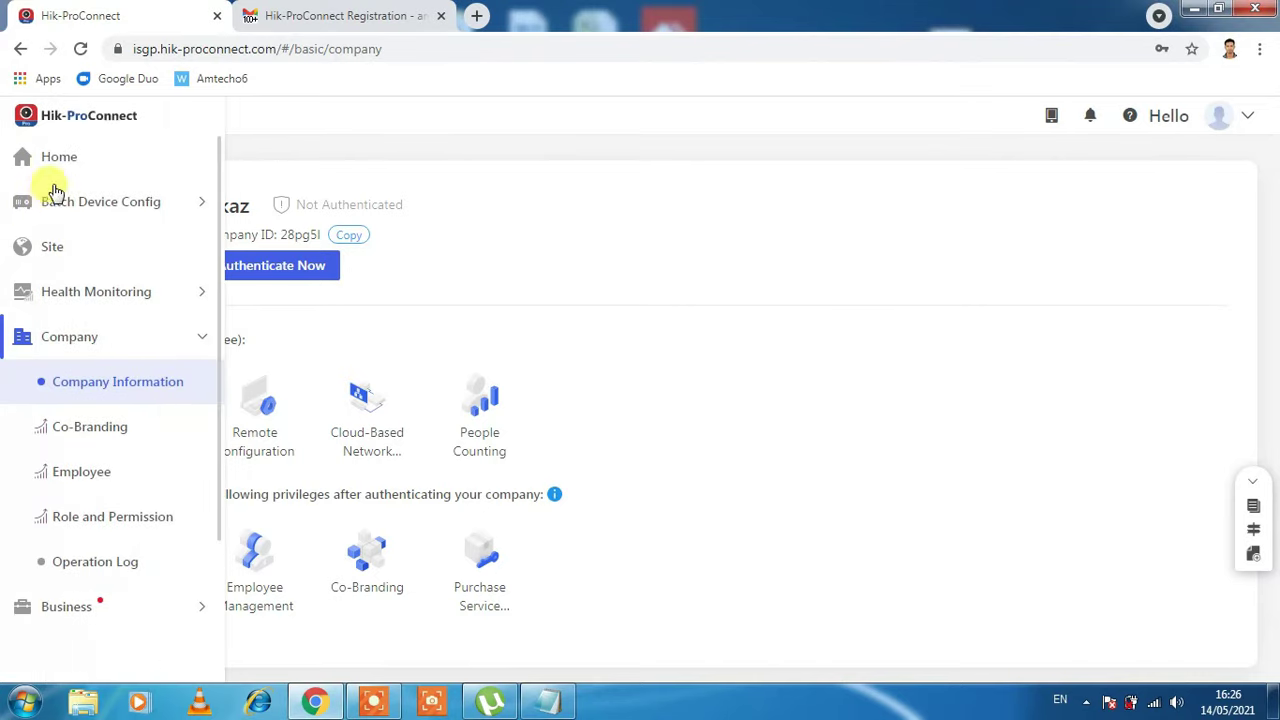
{"action": "left_click", "coordinate": [55, 159]}
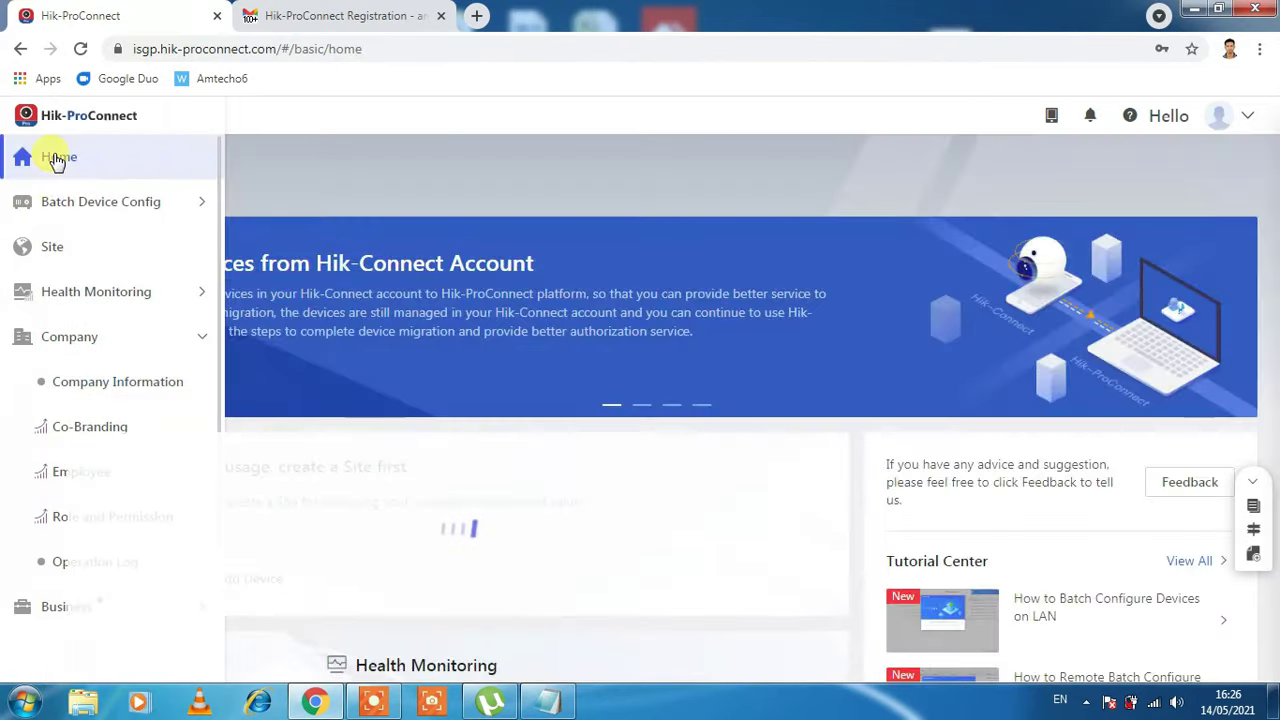
Start adding a new site and replace its default name with Okaz HO.
{"action": "left_click", "coordinate": [57, 248]}
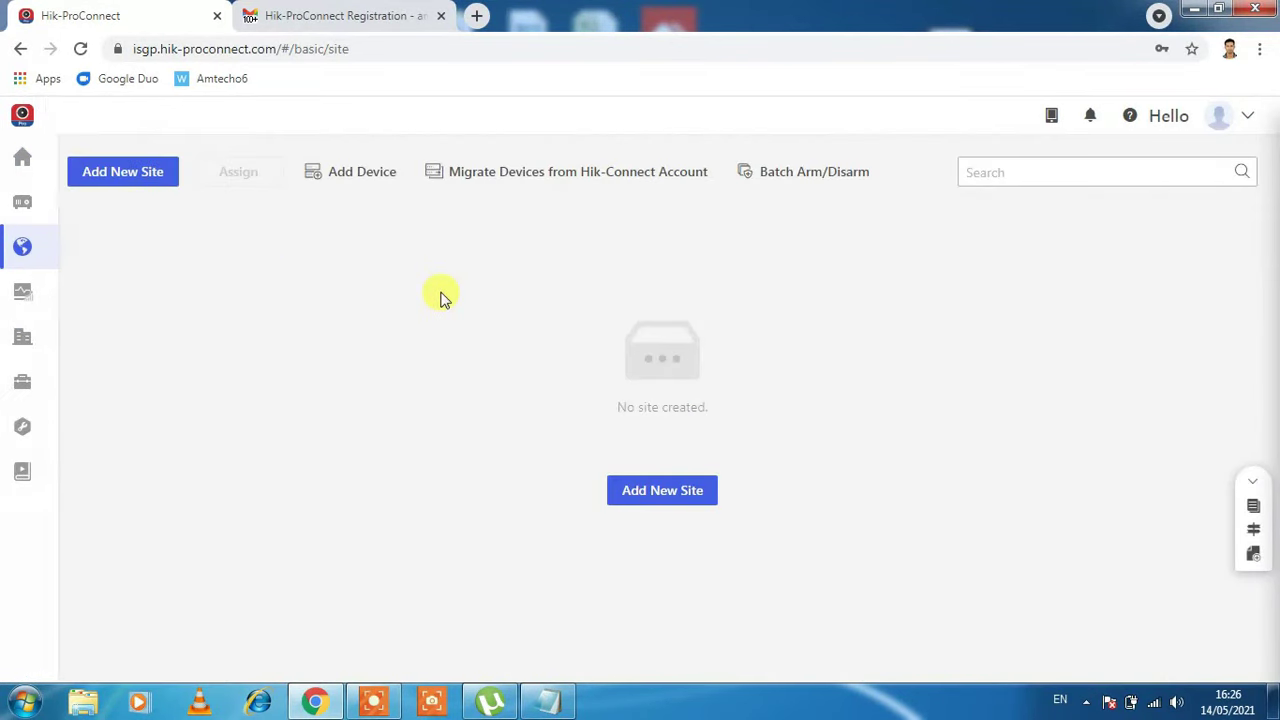
{"action": "left_click", "coordinate": [126, 178]}
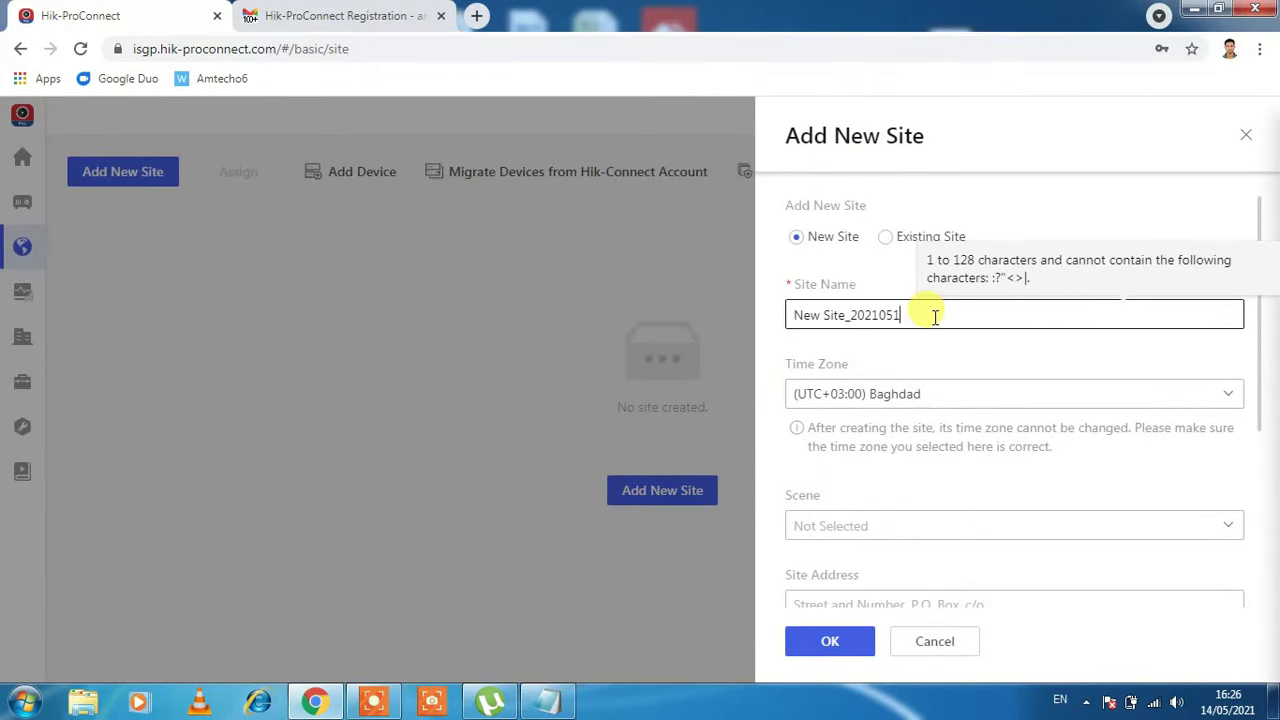
{"action": "key", "text": "BackSpace"}
{"action": "key", "text": "BackSpace"}
{"action": "key", "text": "BackSpace"}
{"action": "key", "text": "BackSpace"}
{"action": "key", "text": "BackSpace"}
{"action": "key", "text": "BackSpace"}
{"action": "key", "text": "BackSpace"}
{"action": "key", "text": "BackSpace"}
{"action": "key", "text": "BackSpace"}
{"action": "key", "text": "BackSpace"}
{"action": "key", "text": "BackSpace"}
{"action": "key", "text": "BackSpace"}
{"action": "key", "text": "BackSpace"}
{"action": "key", "text": "BackSpace"}
{"action": "key", "text": "BackSpace"}
{"action": "key", "text": "BackSpace"}
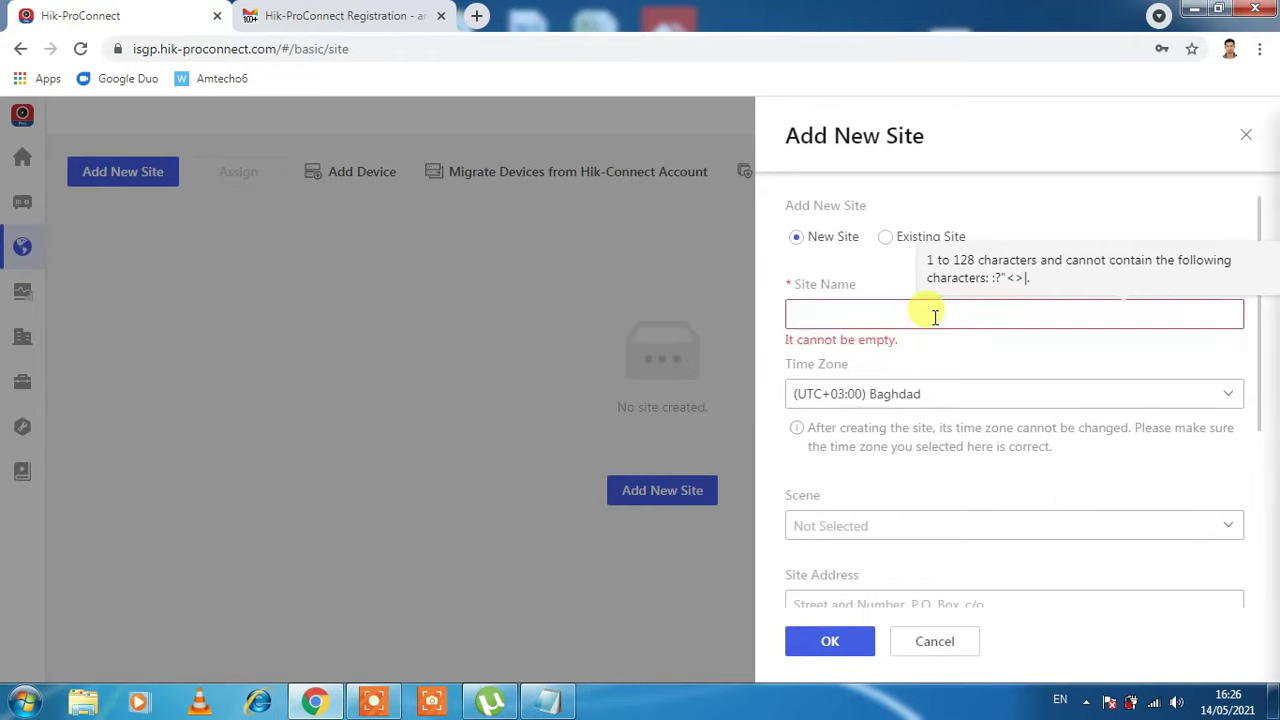
{"action": "type", "text": "Okaz HO"}
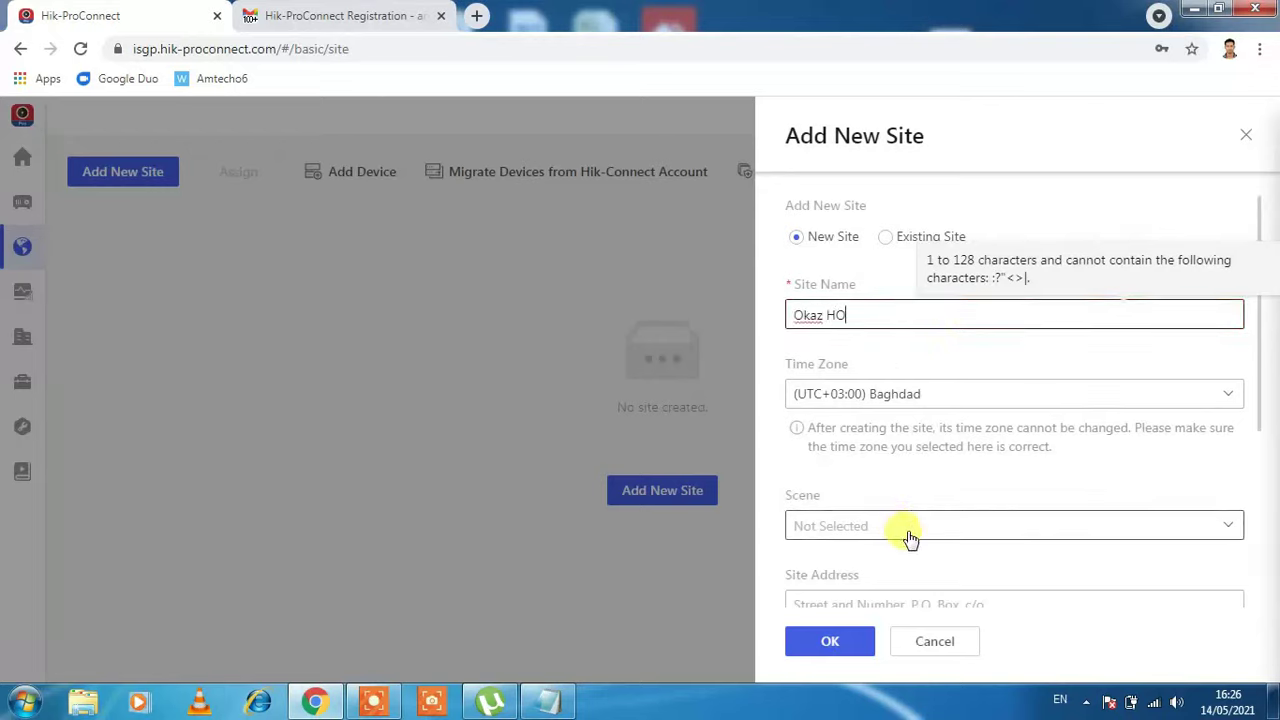
Set the new site's time zone to (UTC+03:00) Kuwait, Riyadh.
{"action": "left_click", "coordinate": [930, 397]}
{"action": "type", "text": "sa"}
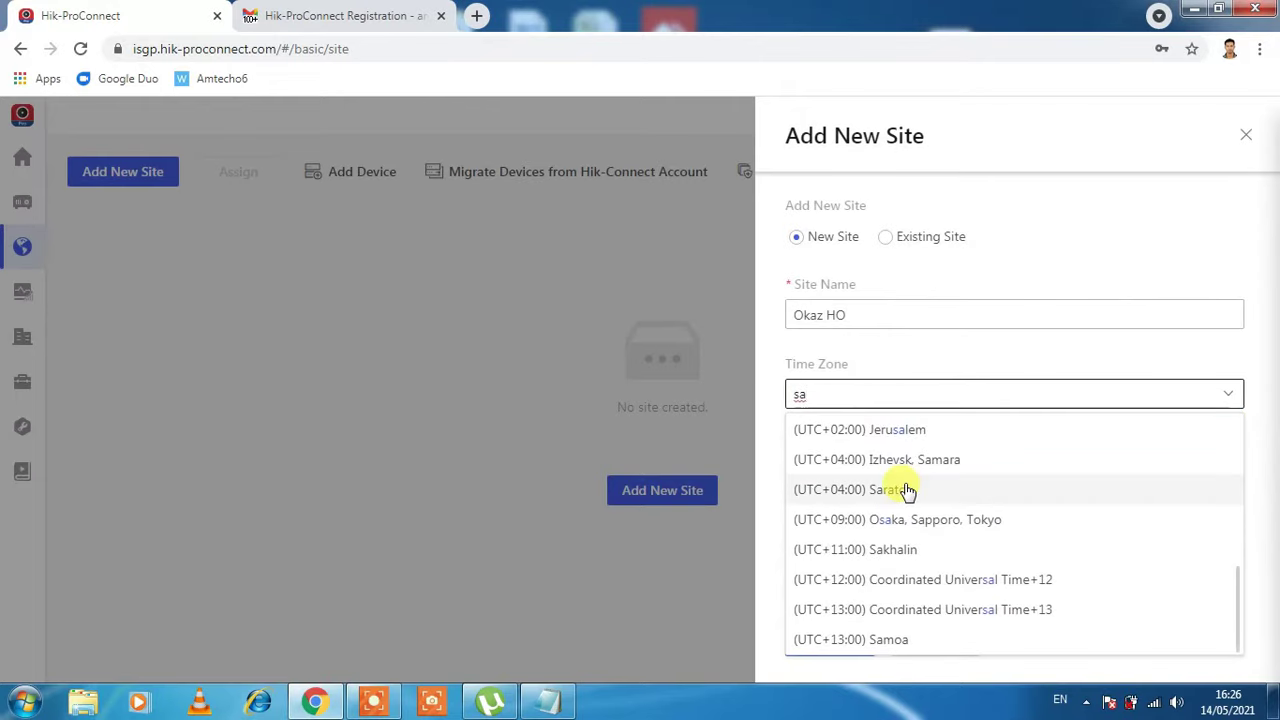
{"action": "key", "text": "BackSpace"}
{"action": "key", "text": "BackSpace"}
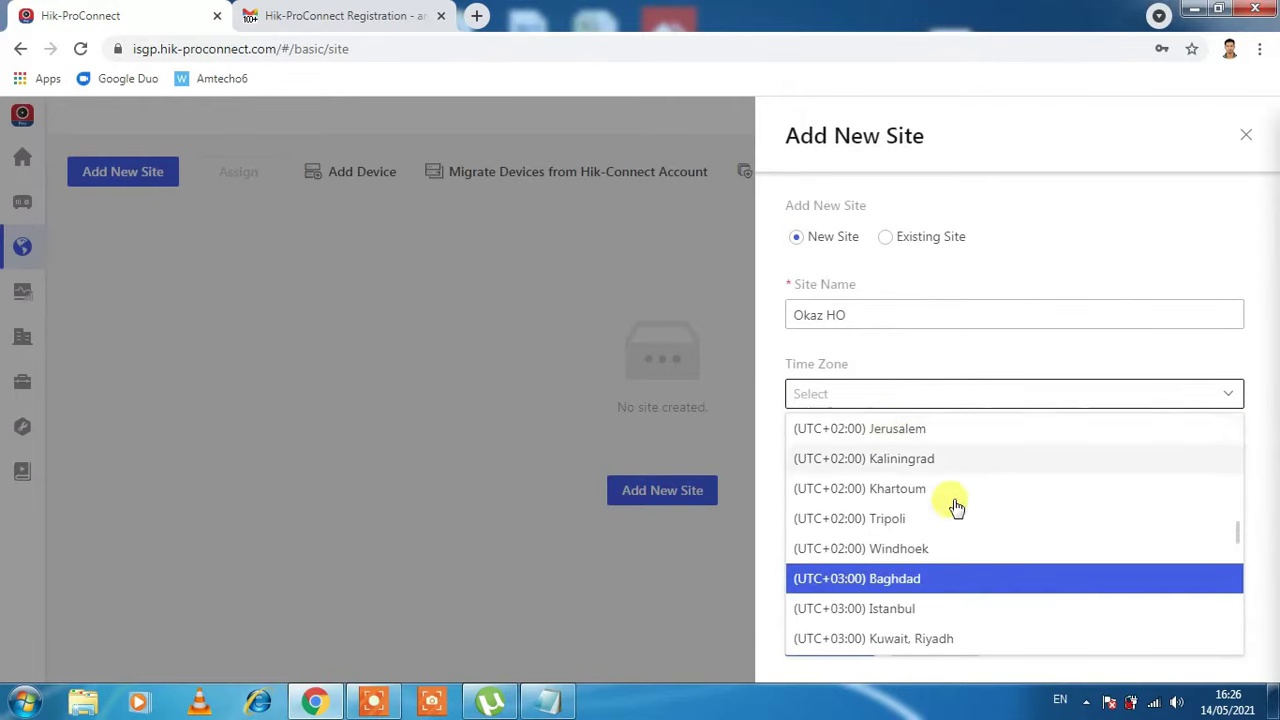
{"action": "left_click", "coordinate": [910, 638]}
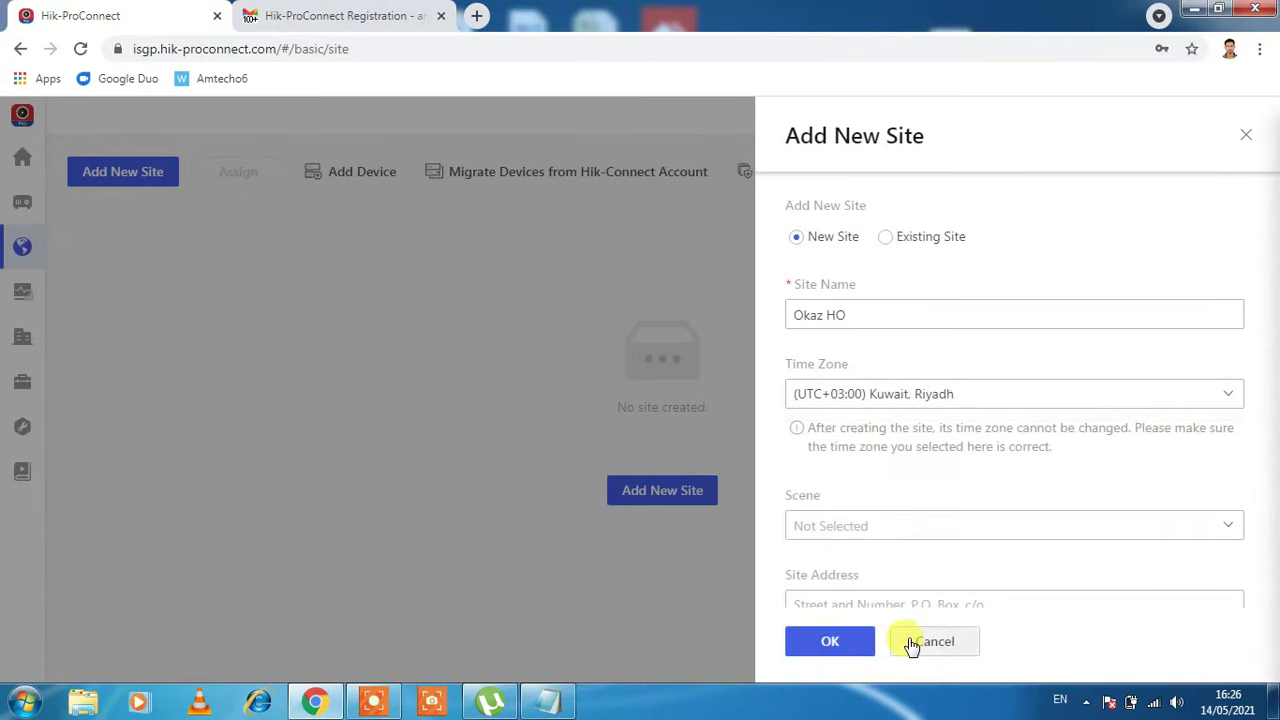
Set the site's scene to Office and create the site without an address.
{"action": "left_click", "coordinate": [1228, 531]}
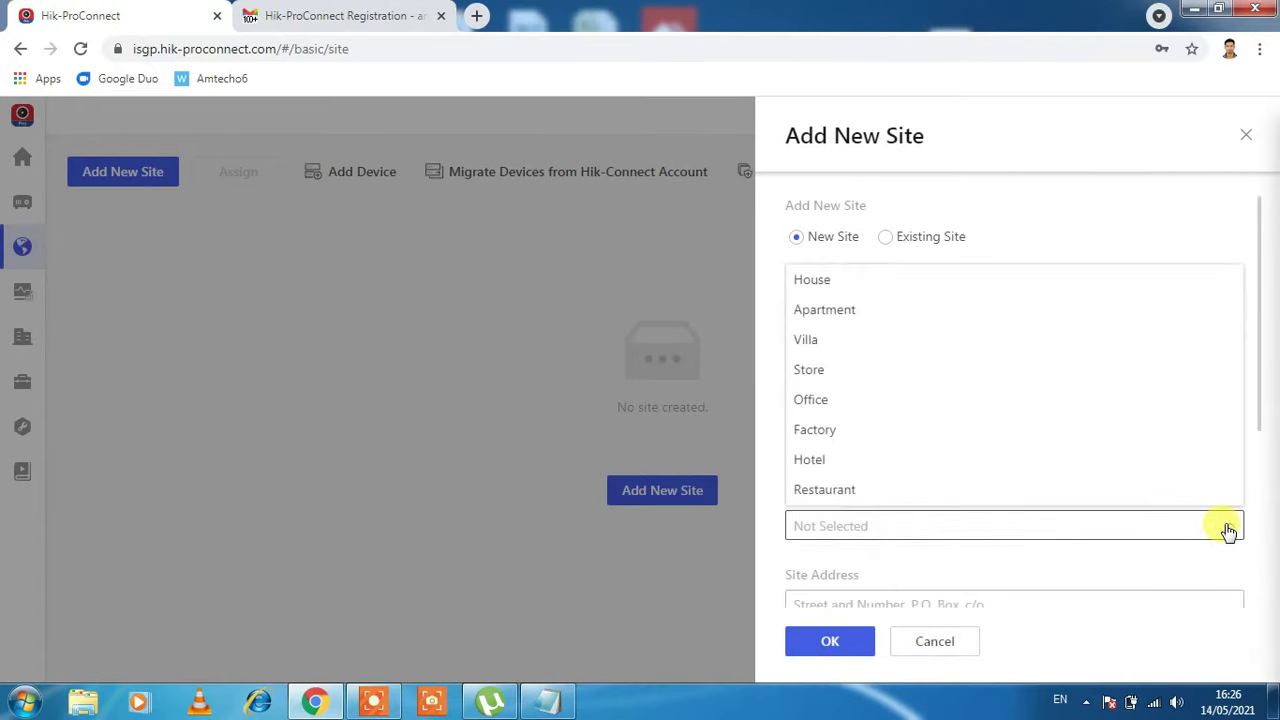
{"action": "left_click", "coordinate": [811, 401]}
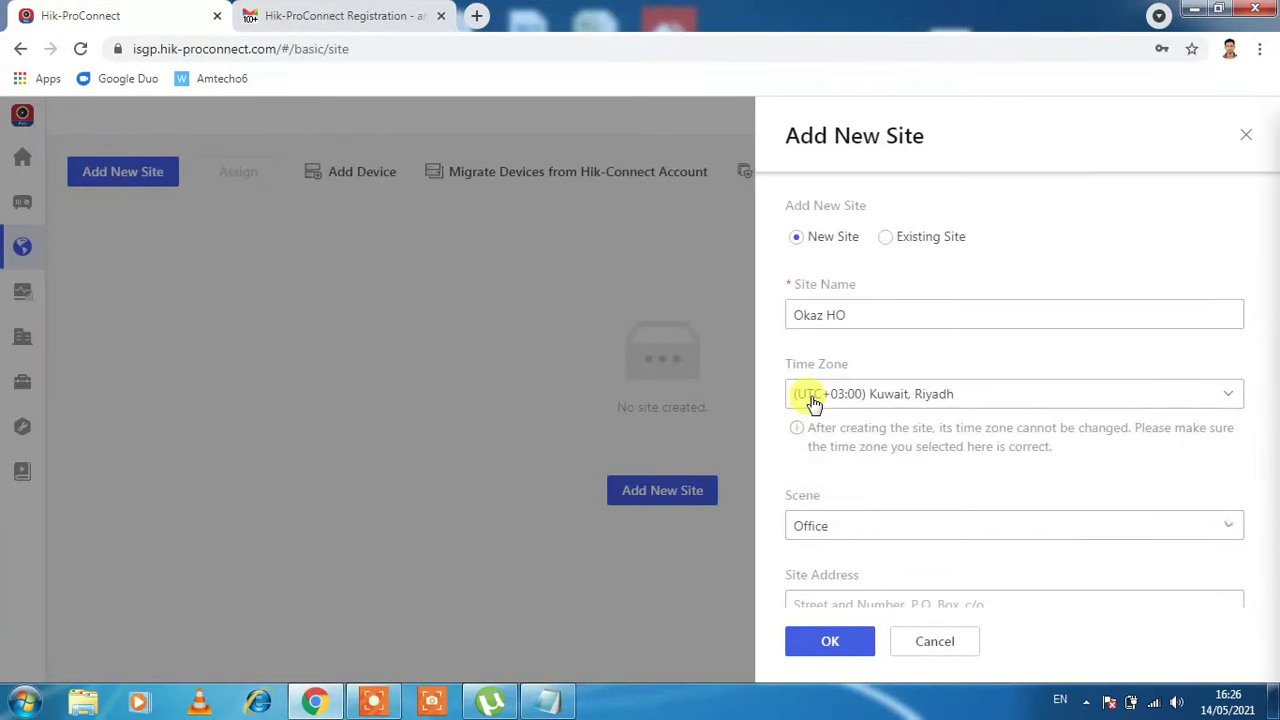
{"action": "left_click", "coordinate": [910, 601]}
{"action": "left_click", "coordinate": [834, 638]}
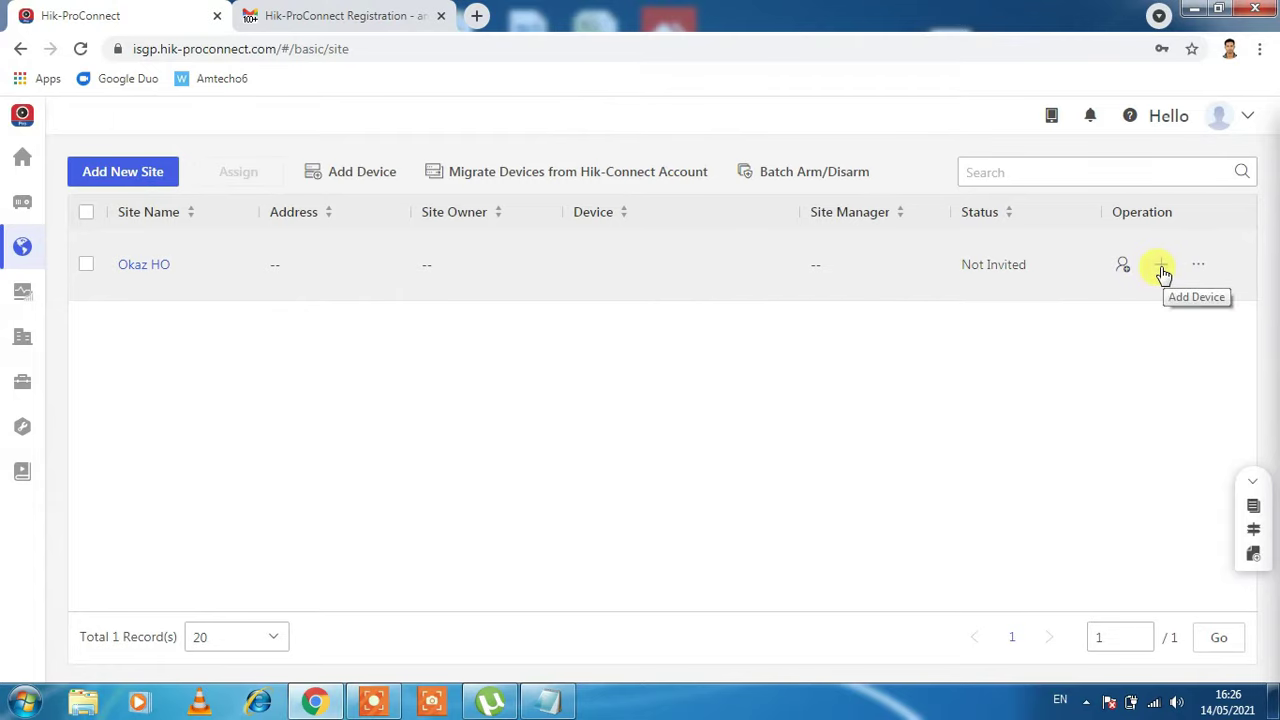
Begin adding a device to the Okaz HO site and download the web control installer.
{"action": "left_click", "coordinate": [1161, 266]}
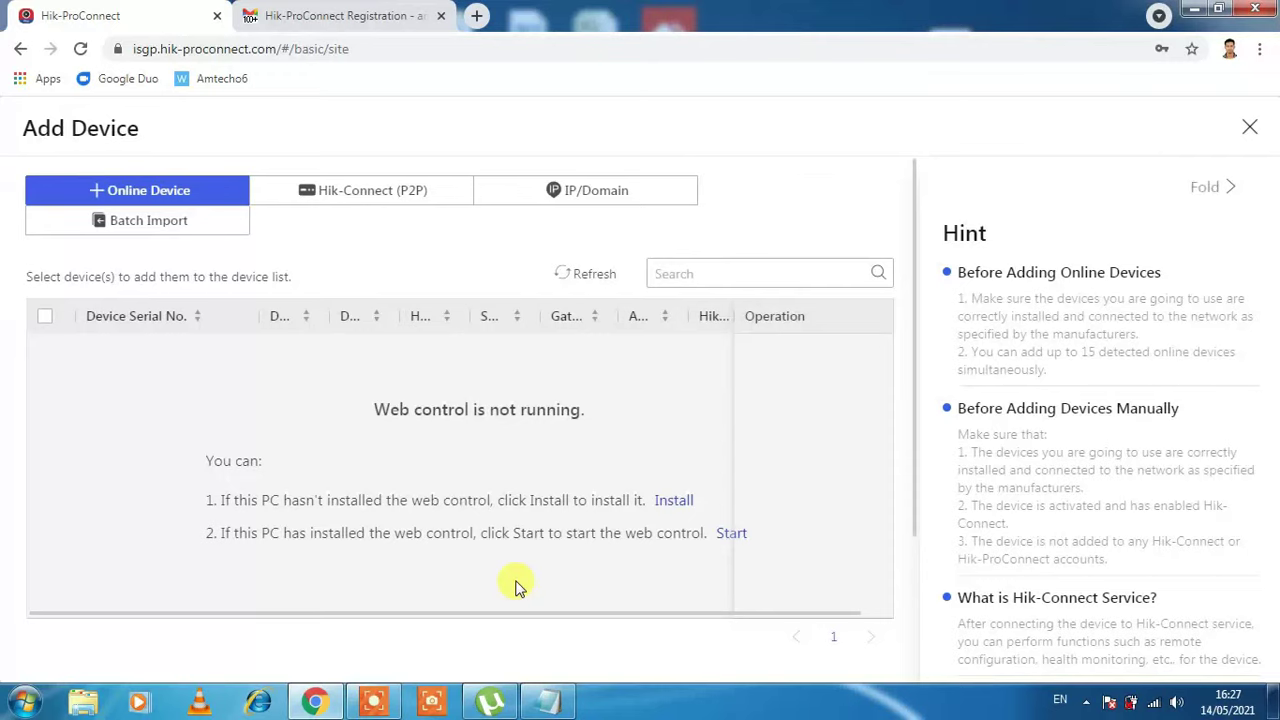
{"action": "left_click", "coordinate": [676, 505]}
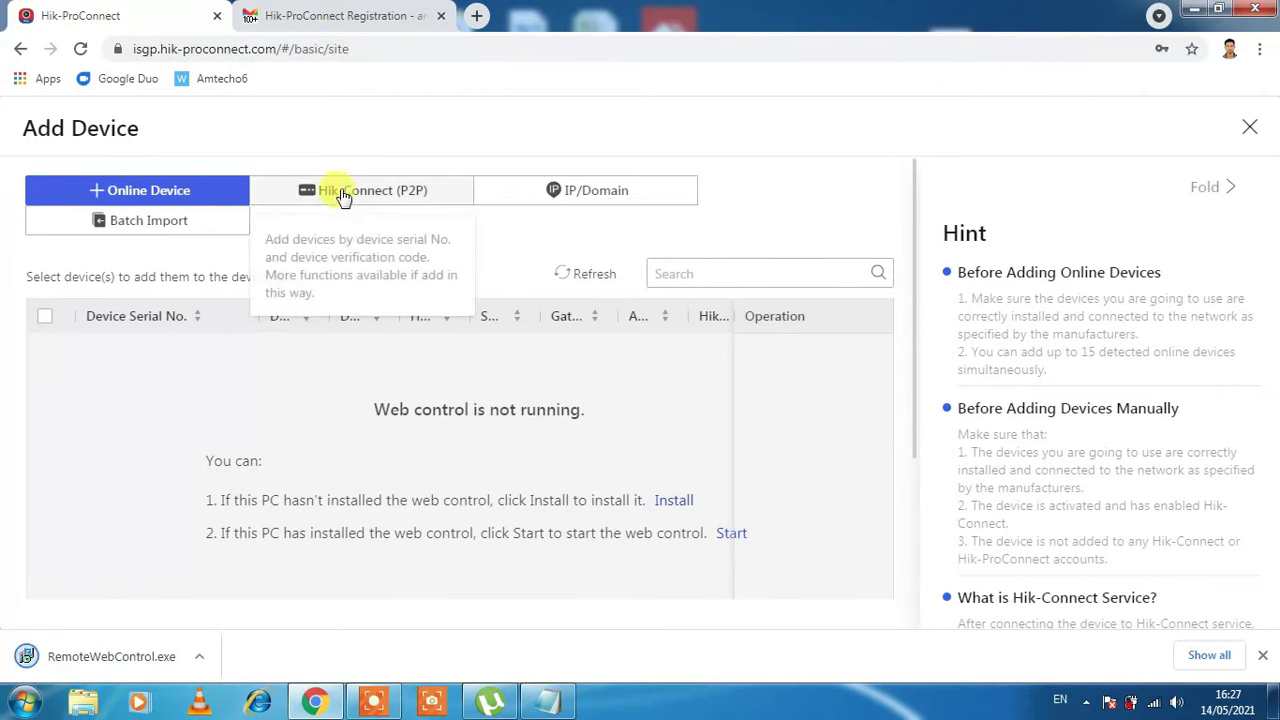
Look at the Hik-Connect (P2P) and IP/Domain methods for adding devices, and return to Online Device.
{"action": "left_click", "coordinate": [342, 194]}
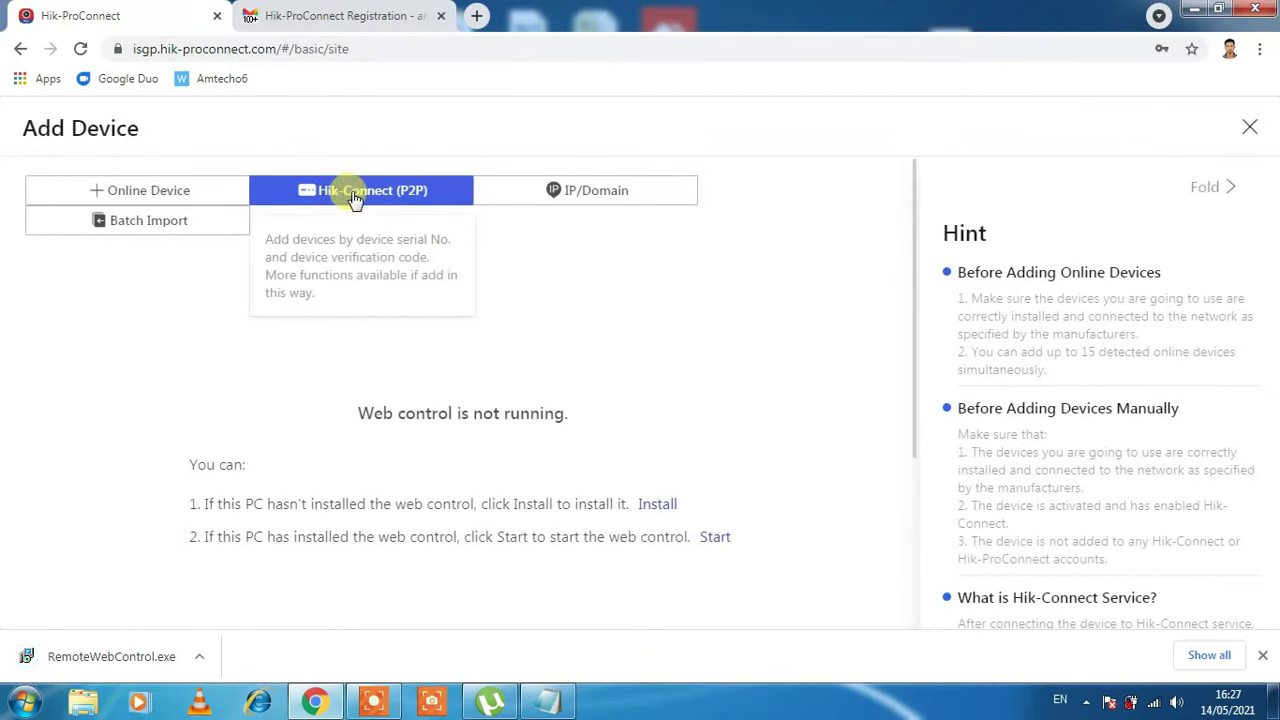
{"action": "left_click", "coordinate": [561, 193]}
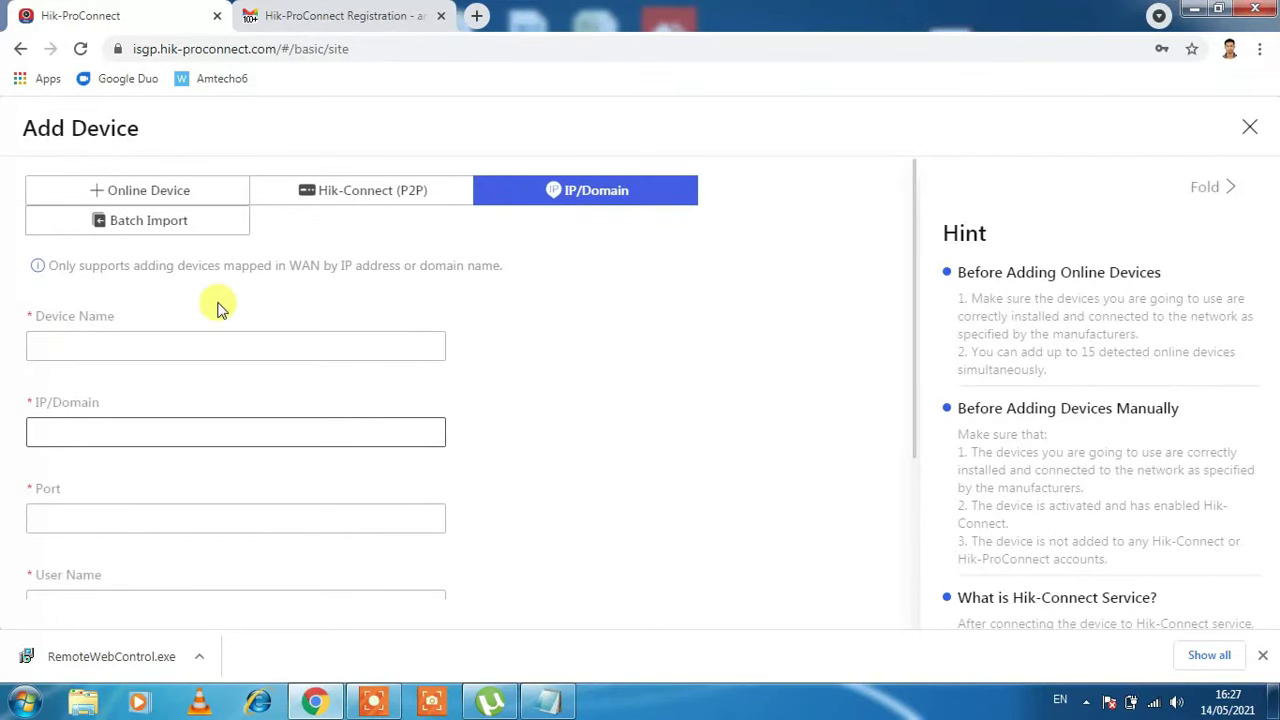
{"action": "left_click", "coordinate": [156, 195]}
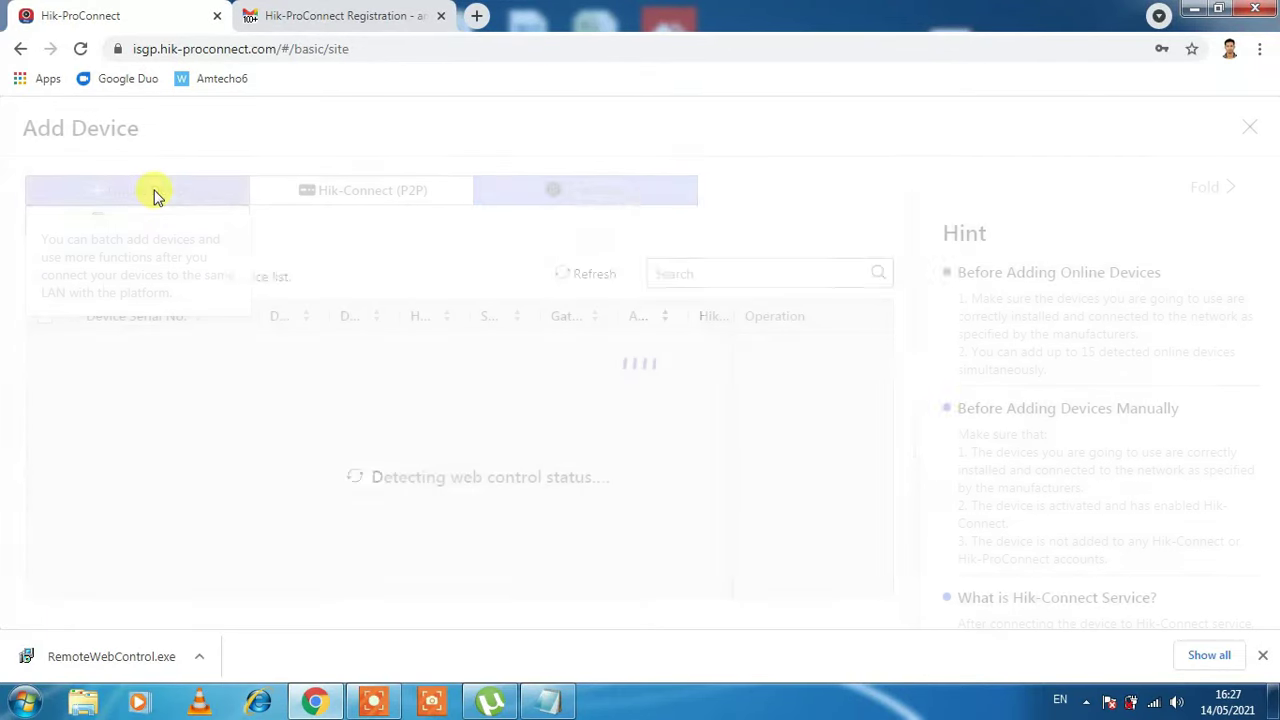
Run the downloaded RemoteWebControl.exe and complete its installation.
{"action": "left_click", "coordinate": [143, 662]}
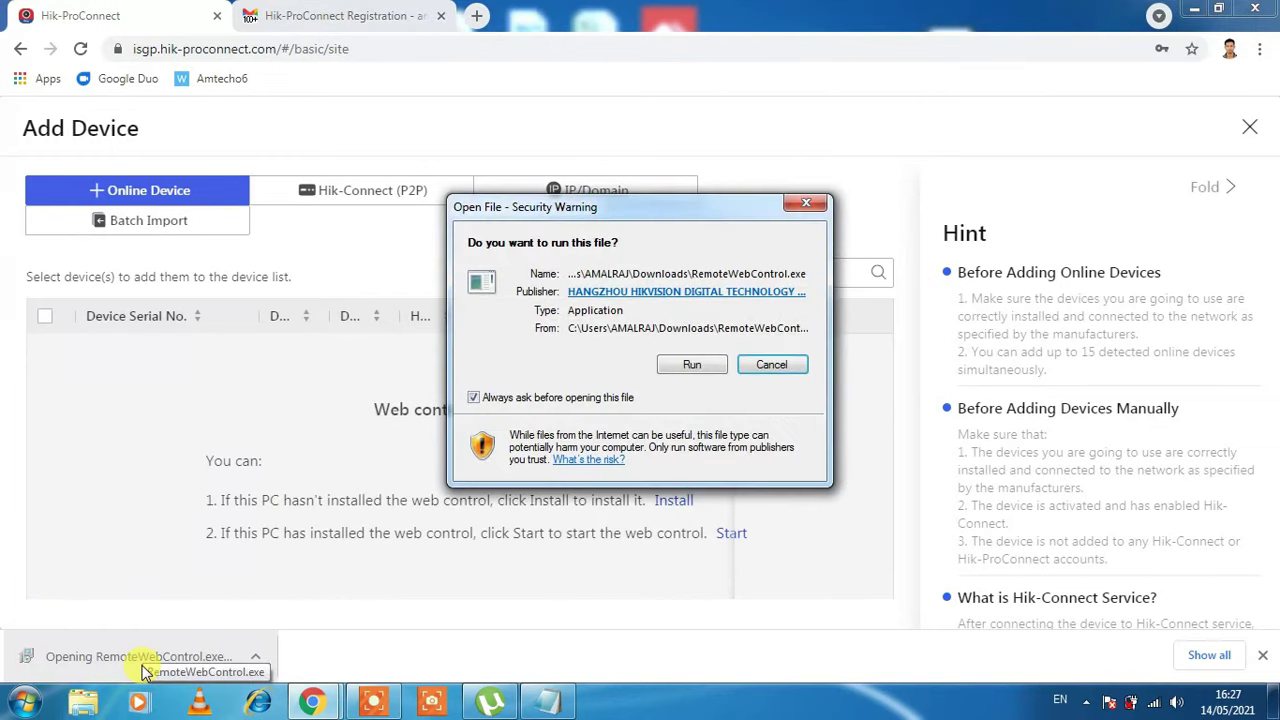
{"action": "left_click", "coordinate": [692, 364]}
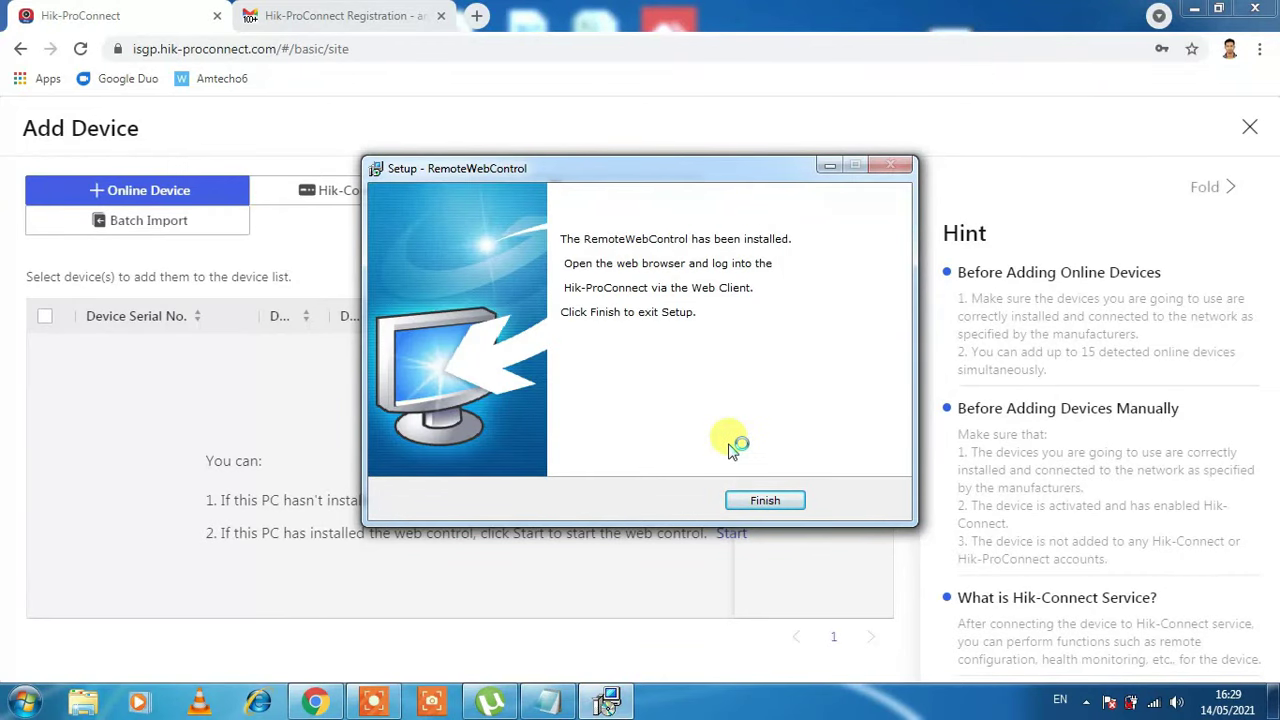
{"action": "left_click", "coordinate": [762, 500]}
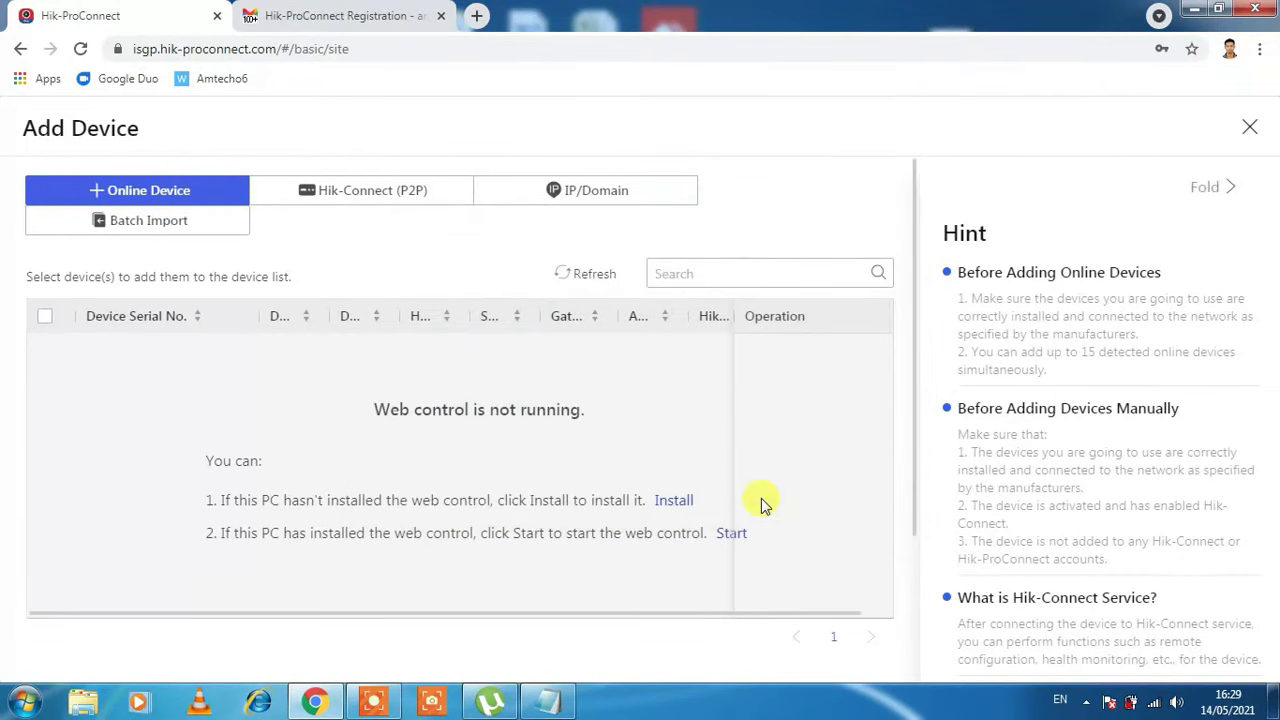
Launch RemoteWebControl from the Online Device page, then reload that page's device detection.
{"action": "left_click", "coordinate": [728, 536]}
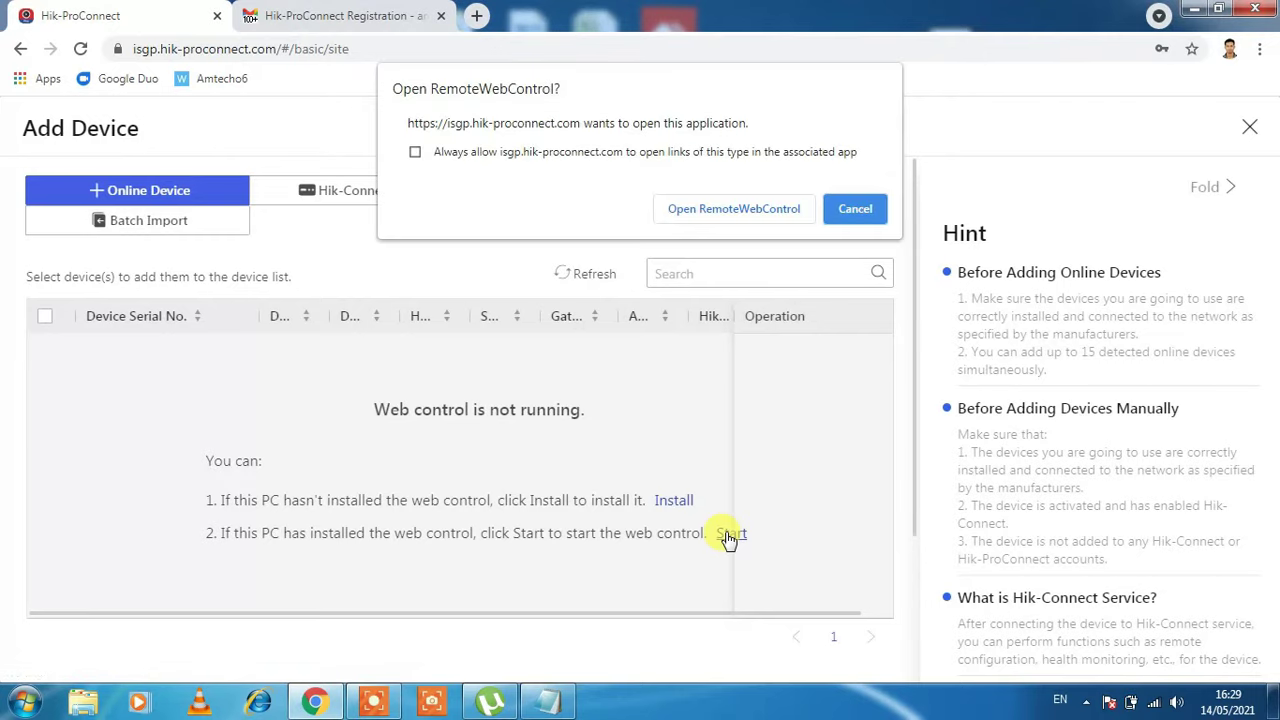
{"action": "left_click", "coordinate": [736, 209]}
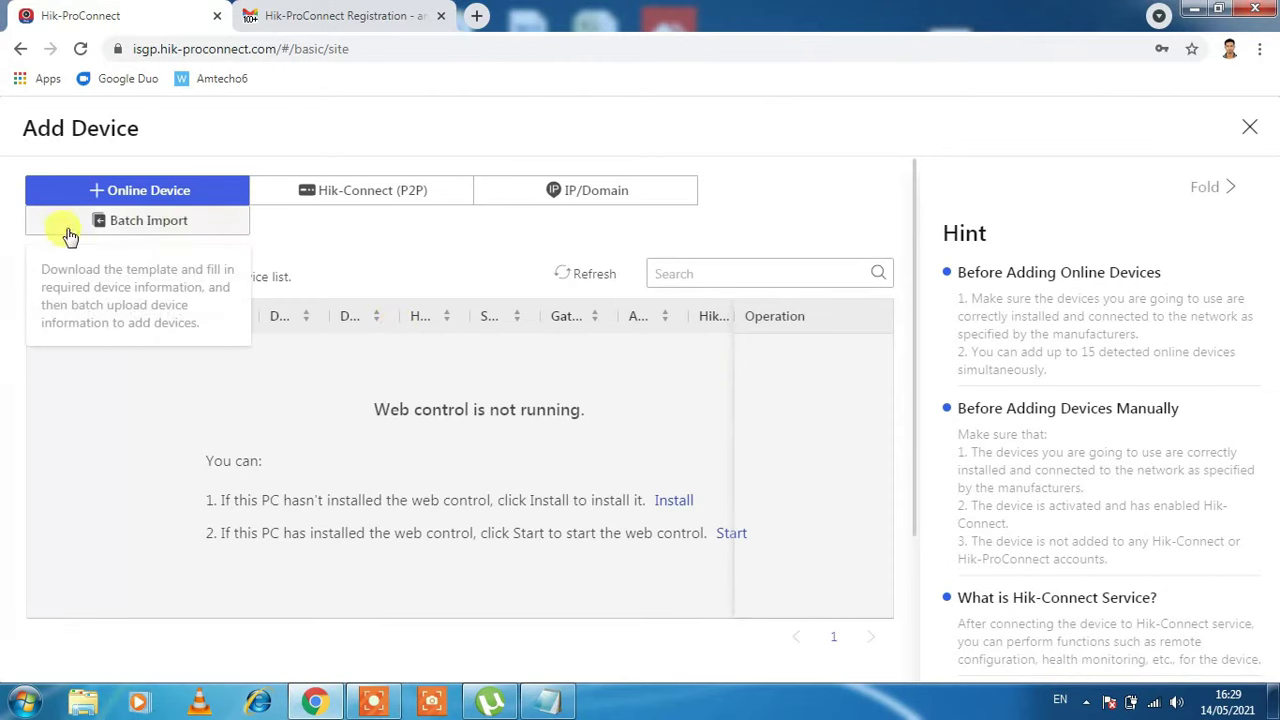
{"action": "left_click", "coordinate": [320, 193]}
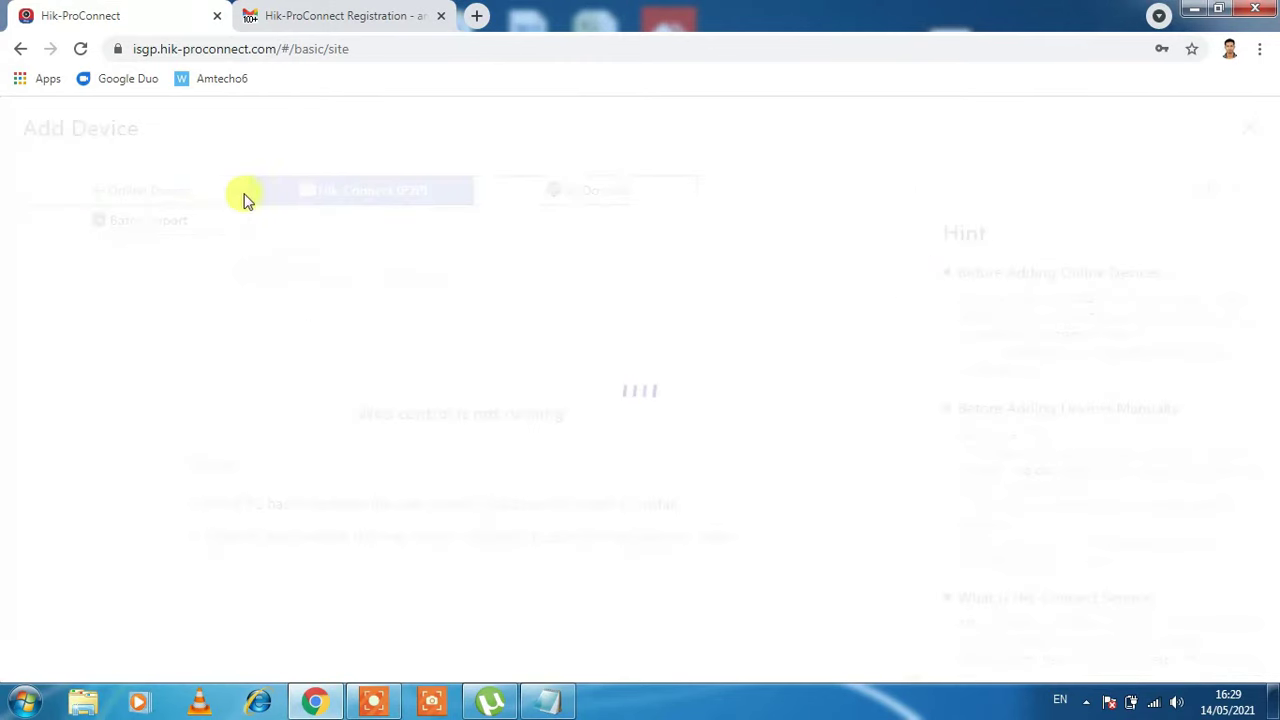
{"action": "left_click", "coordinate": [163, 197]}
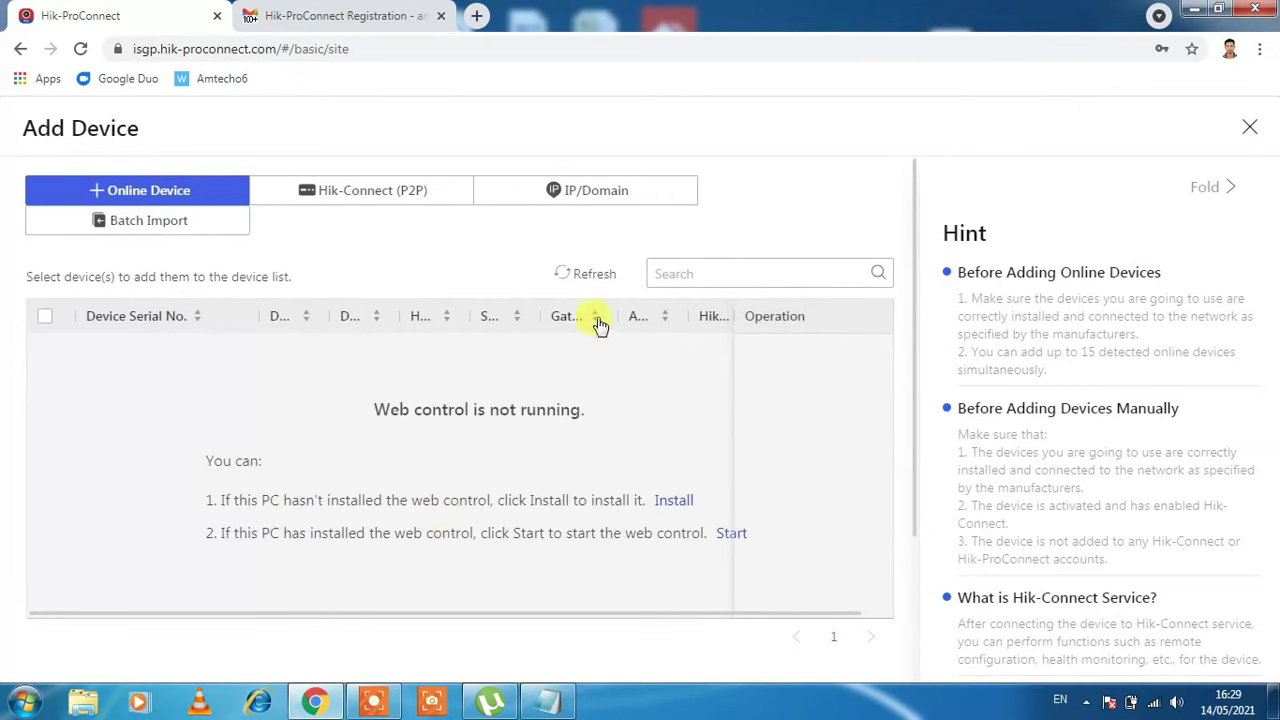
{"action": "left_click", "coordinate": [607, 280]}
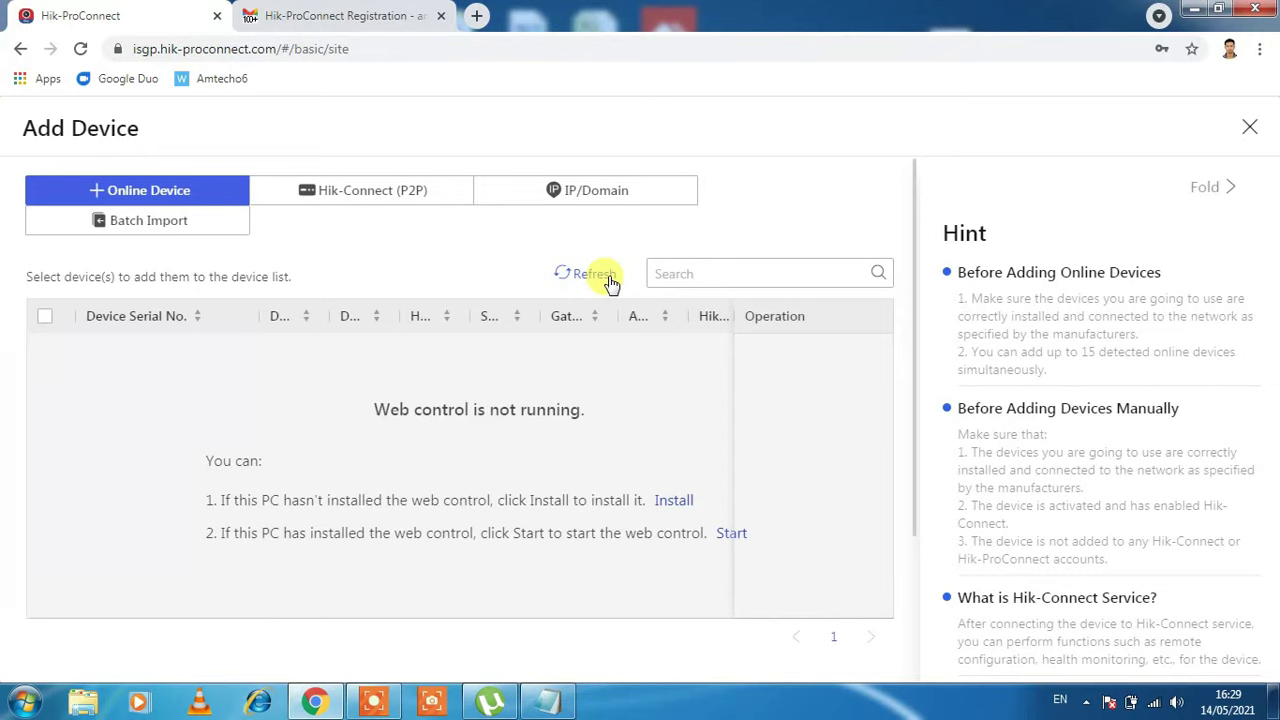
Start the web control again and always allow the Hik-ProConnect site to open RemoteWebControl.
{"action": "left_click", "coordinate": [733, 535]}
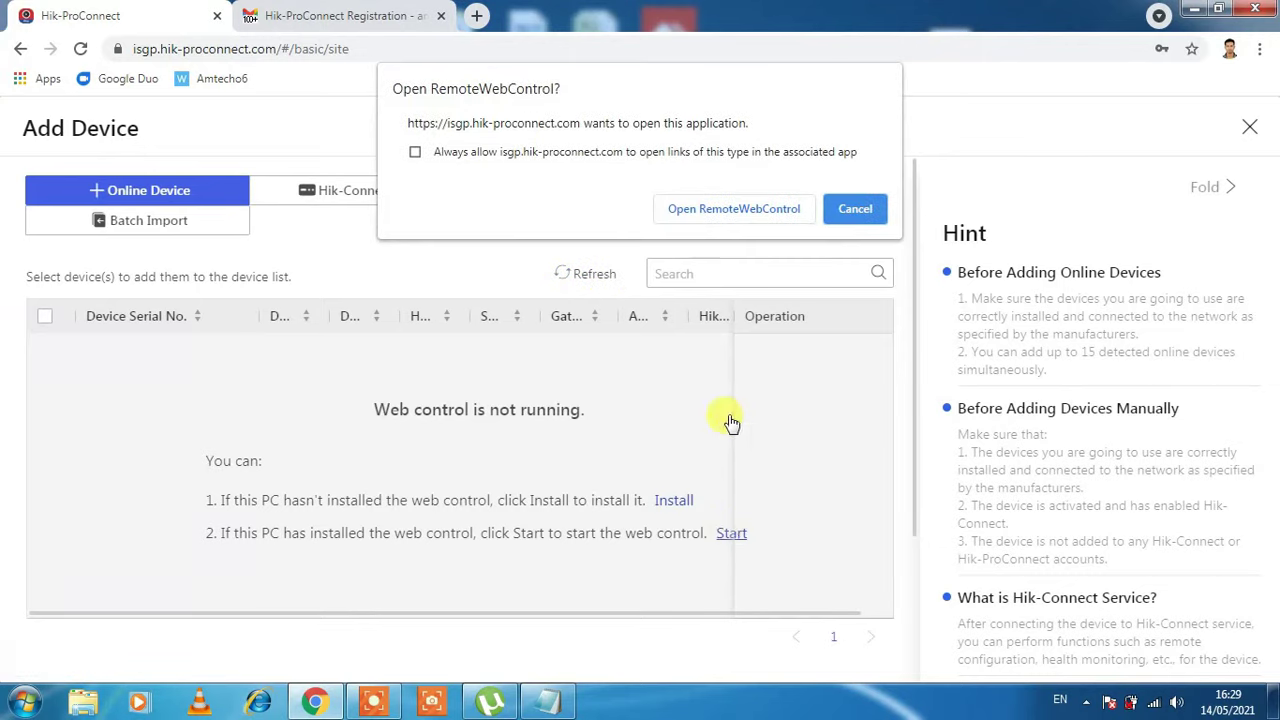
{"action": "left_click", "coordinate": [415, 151]}
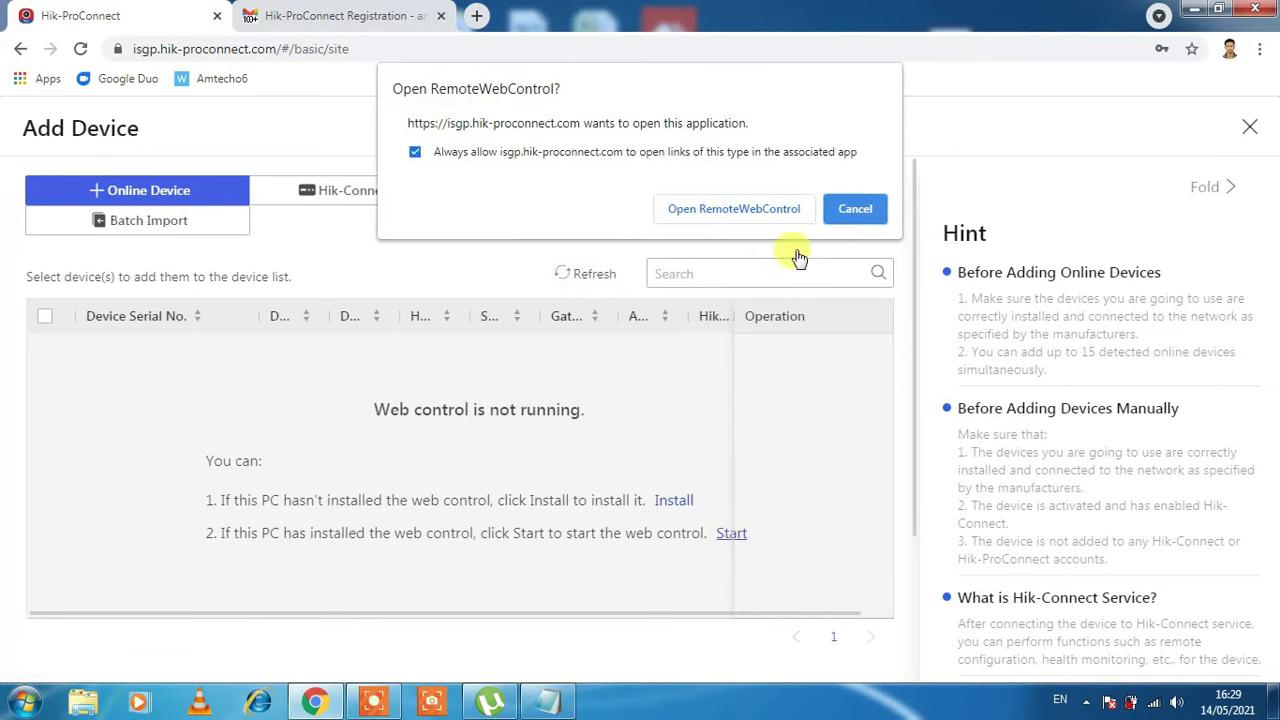
{"action": "left_click", "coordinate": [781, 210]}
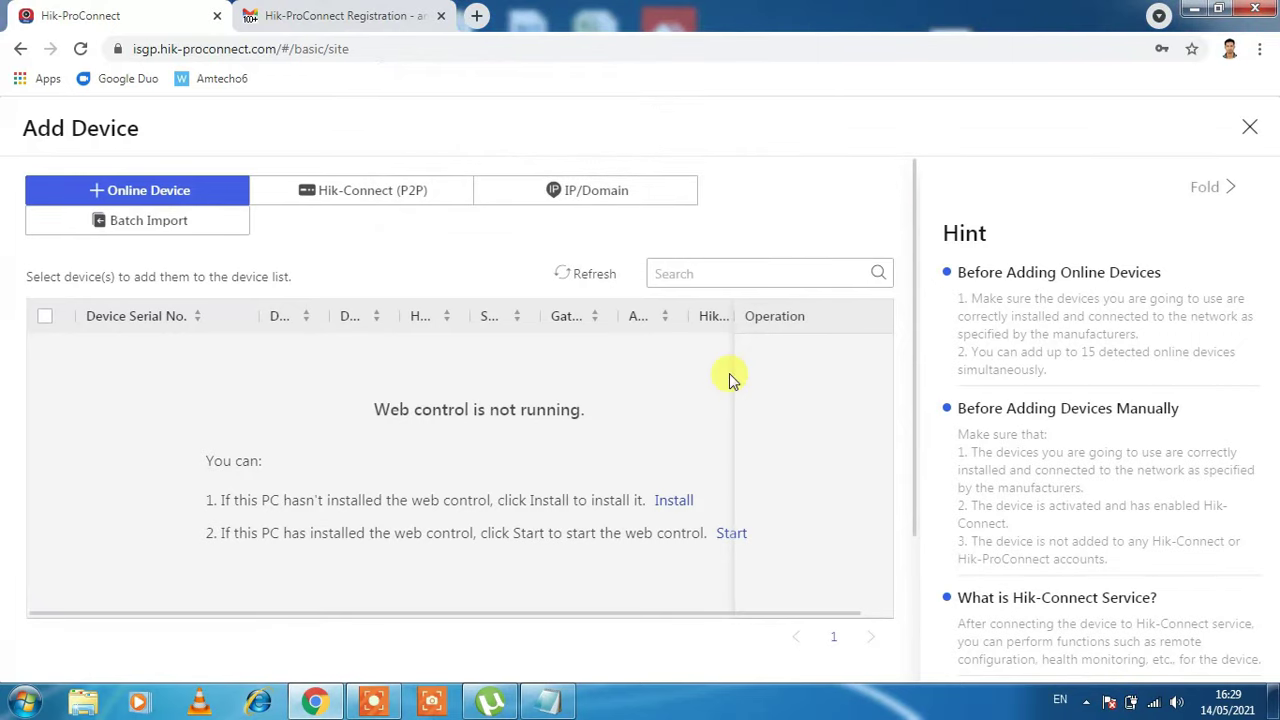
Reload the site page, select the Okaz HO site and reopen its Add Device page.
{"action": "left_click", "coordinate": [360, 55]}
{"action": "left_click", "coordinate": [362, 58]}
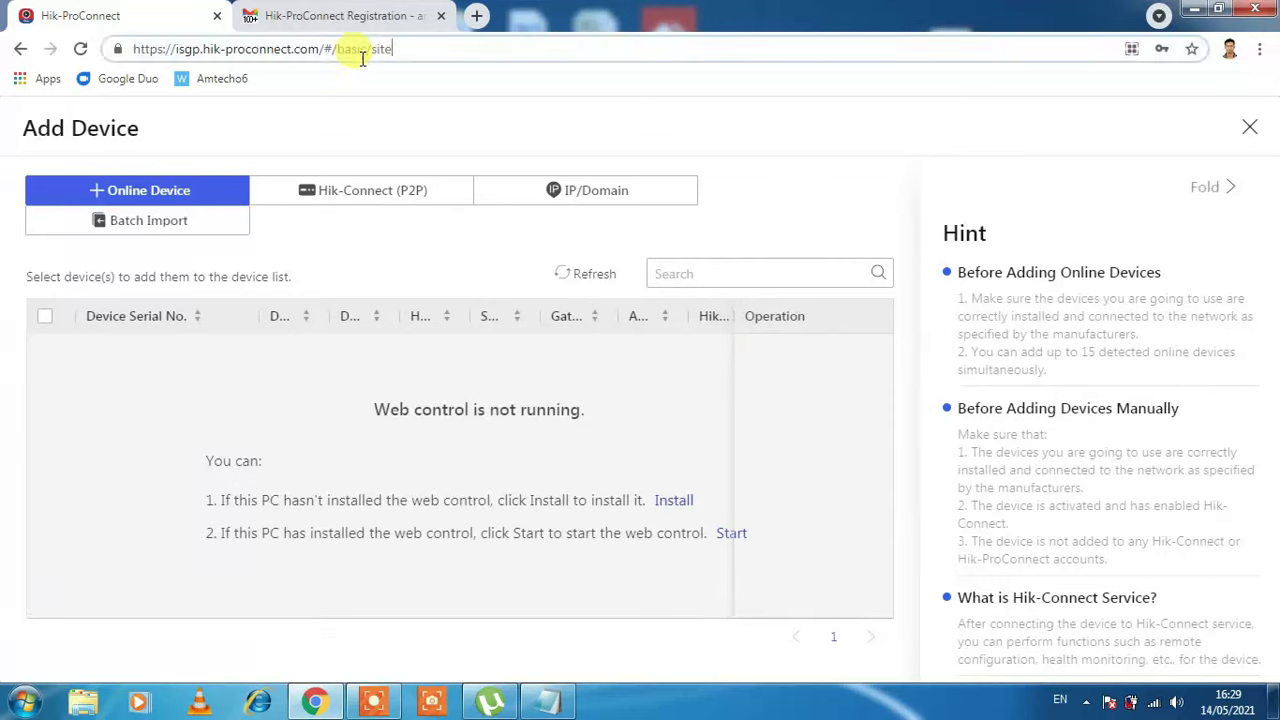
{"action": "key", "text": "Return"}
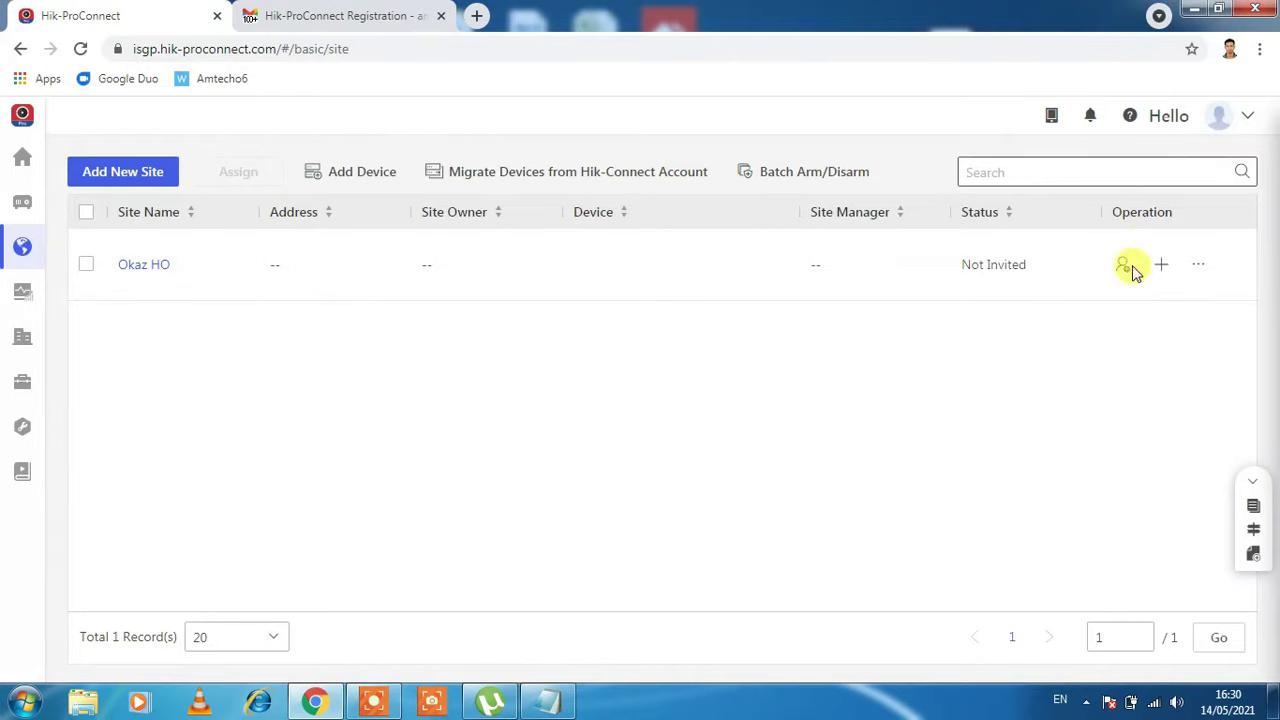
{"action": "left_click", "coordinate": [87, 267]}
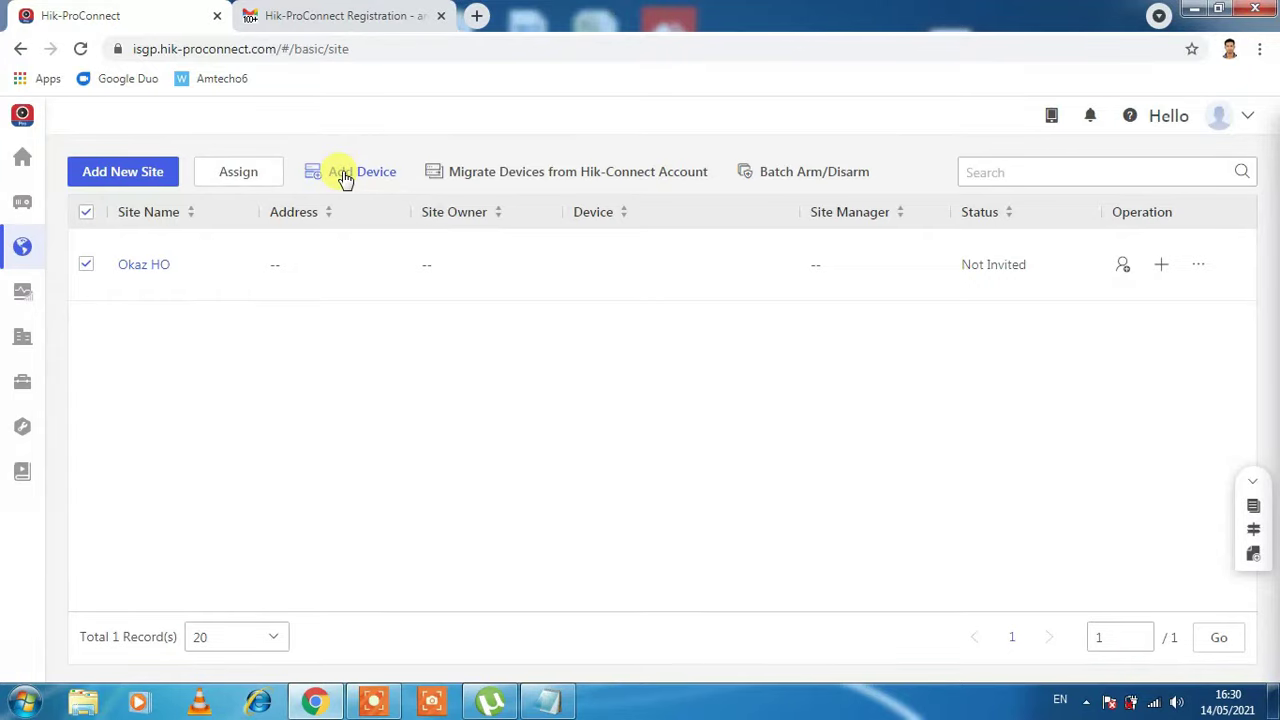
{"action": "left_click", "coordinate": [1161, 266]}
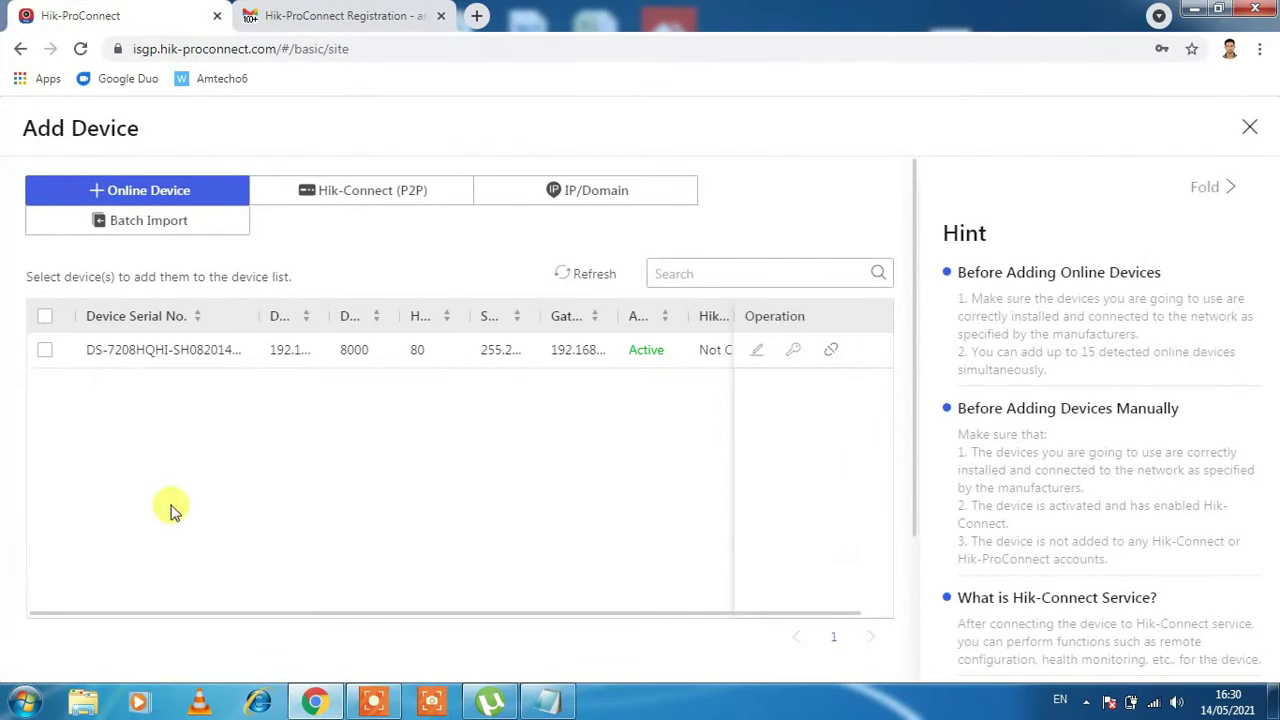
Select the detected DS-7208HQHI device and widen the Device IP Address column to show the full address.
{"action": "left_click", "coordinate": [45, 354]}
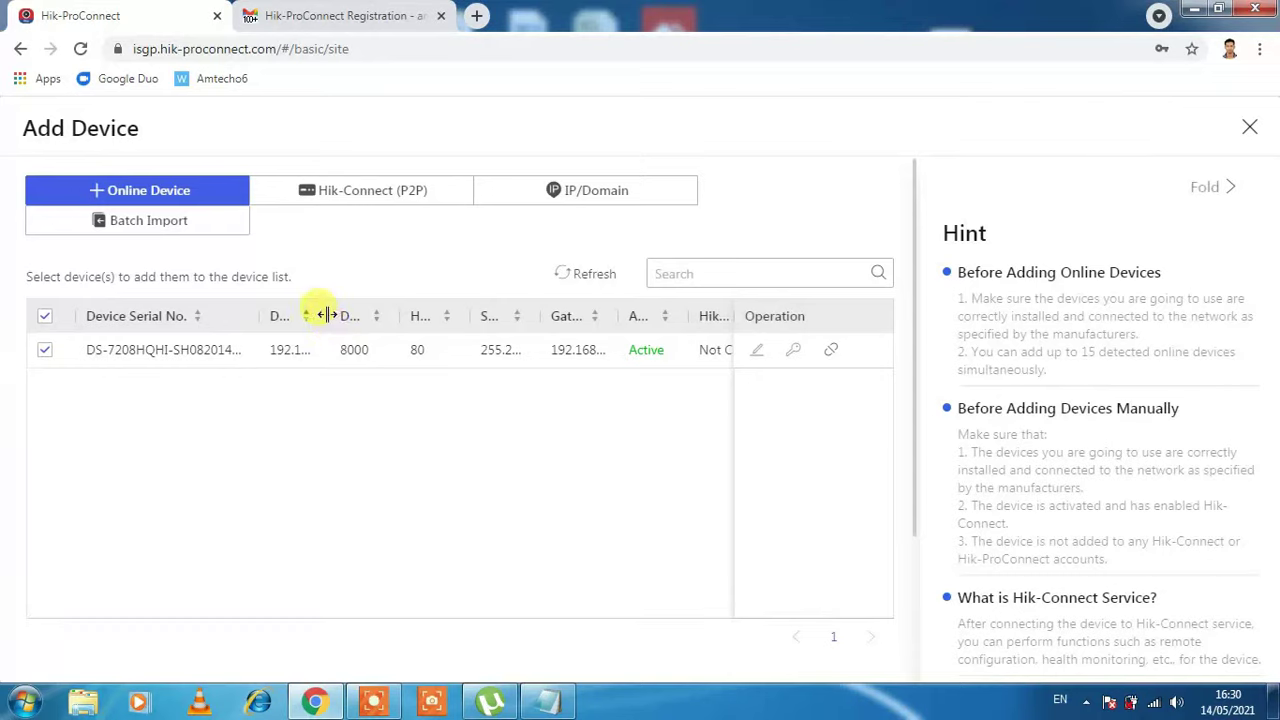
{"action": "left_click_drag", "start_coordinate": [327, 316], "coordinate": [477, 333]}
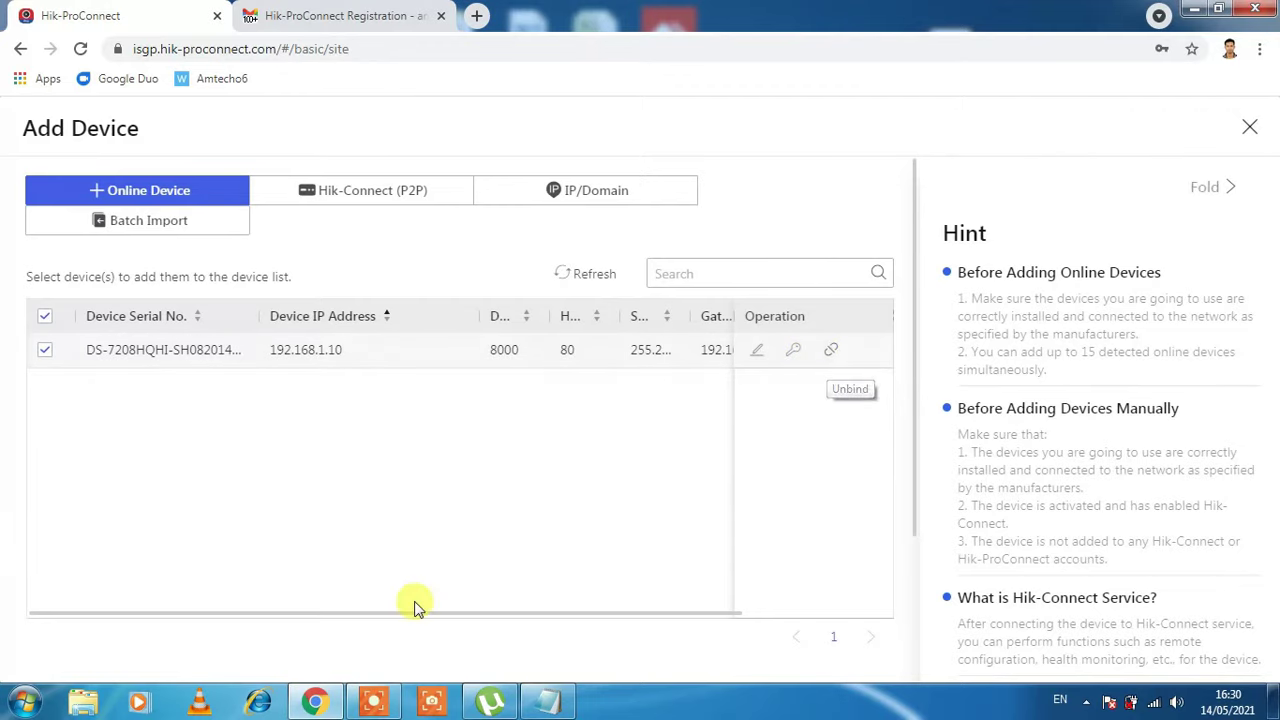
{"action": "left_click_drag", "start_coordinate": [407, 620], "coordinate": [670, 636]}
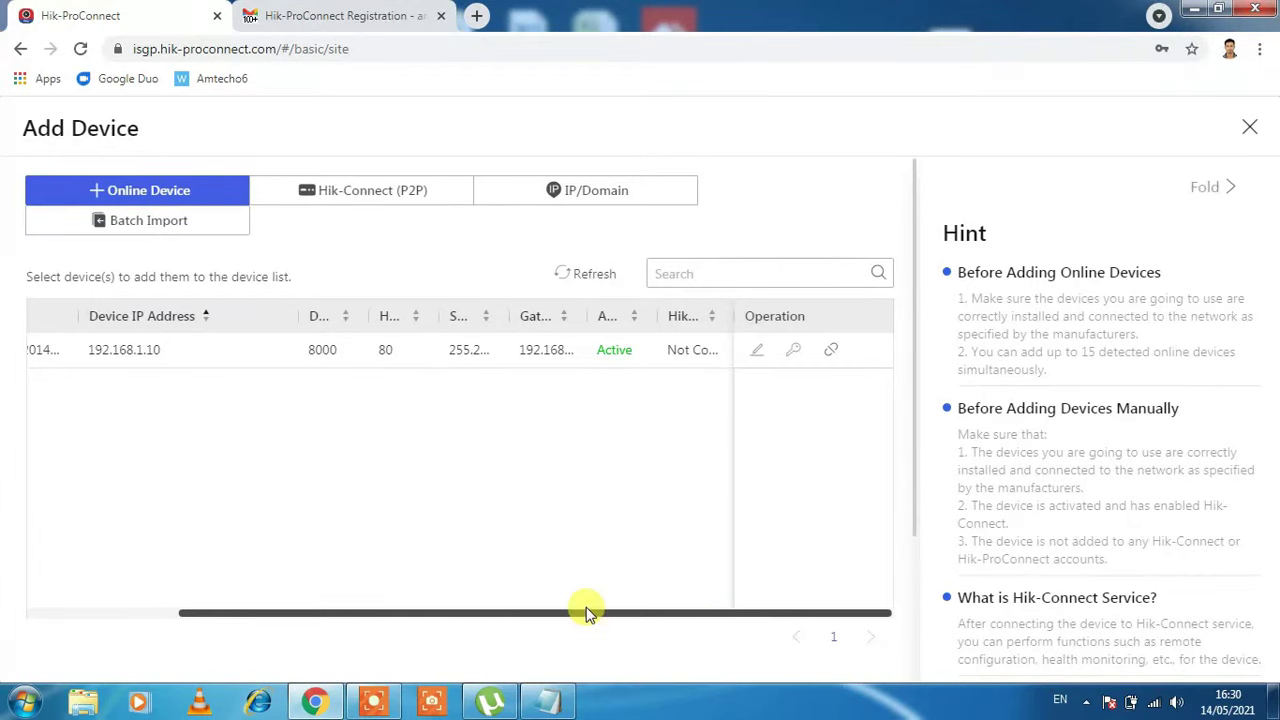
{"action": "left_click_drag", "start_coordinate": [586, 611], "coordinate": [226, 563]}
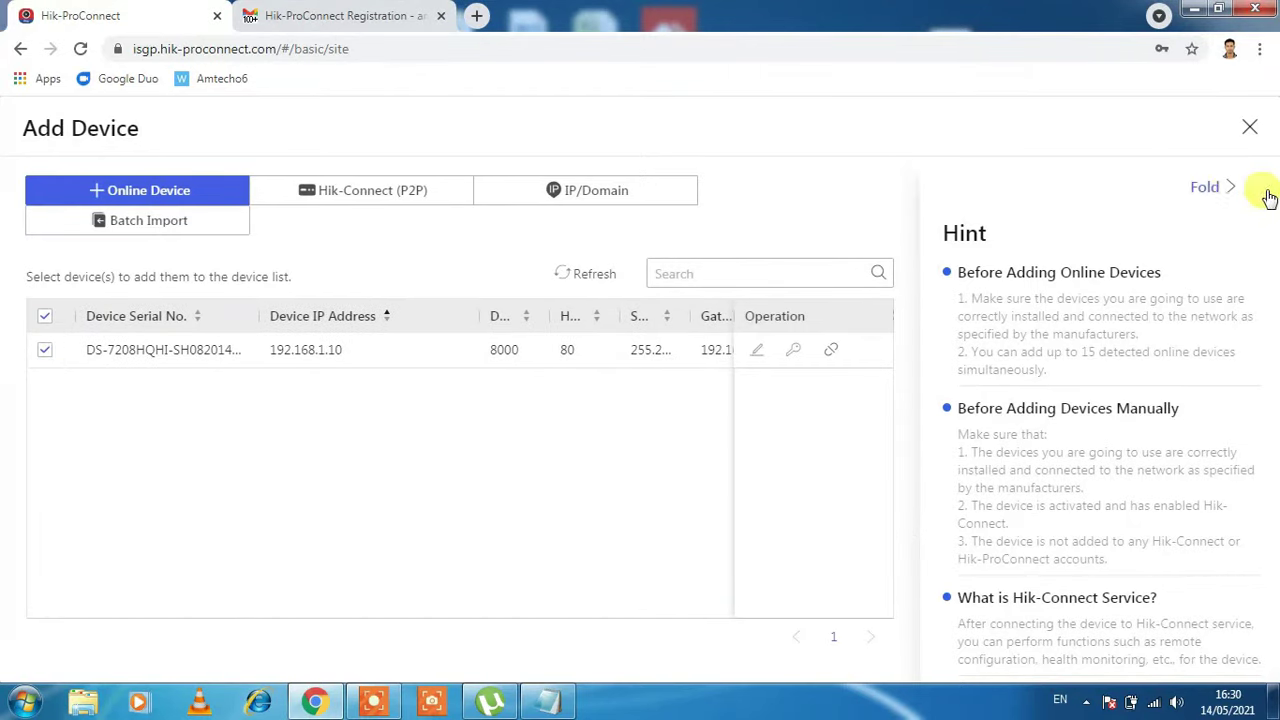
Fold the Hint pane so the online device table gets the full page width.
{"action": "left_click", "coordinate": [1211, 189]}
{"action": "left_click", "coordinate": [1210, 199]}
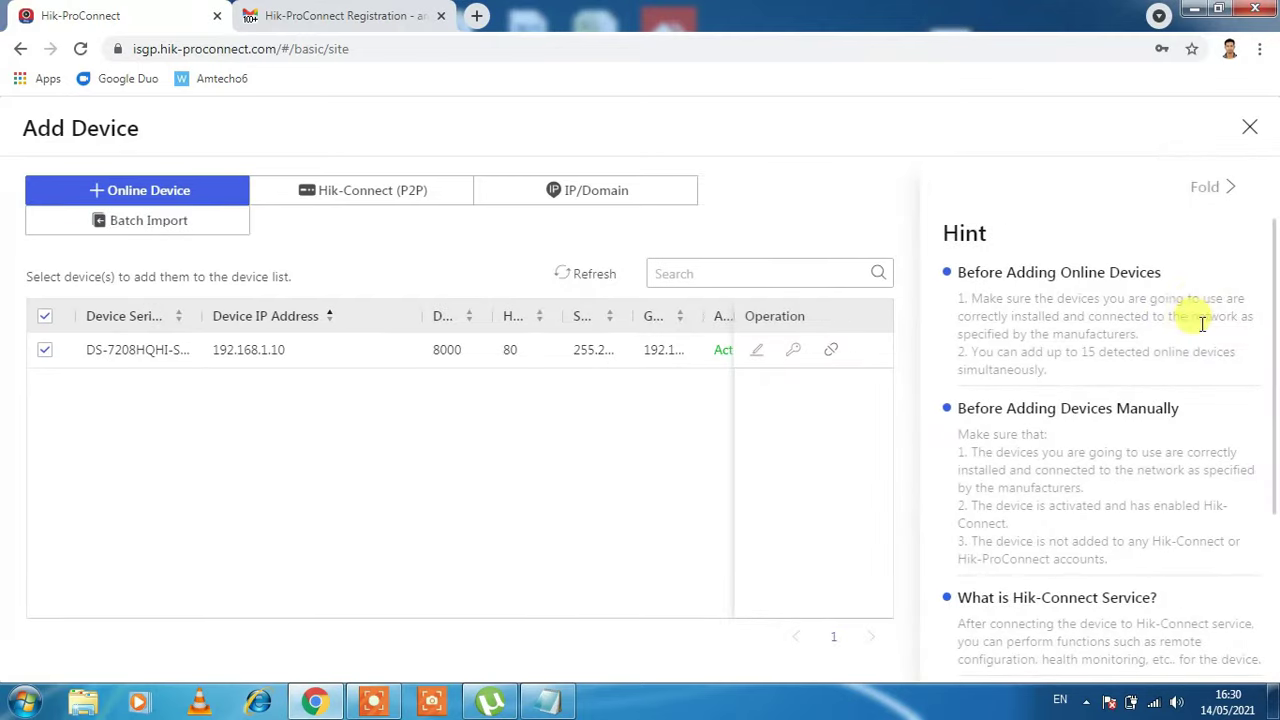
{"action": "left_click", "coordinate": [1206, 190]}
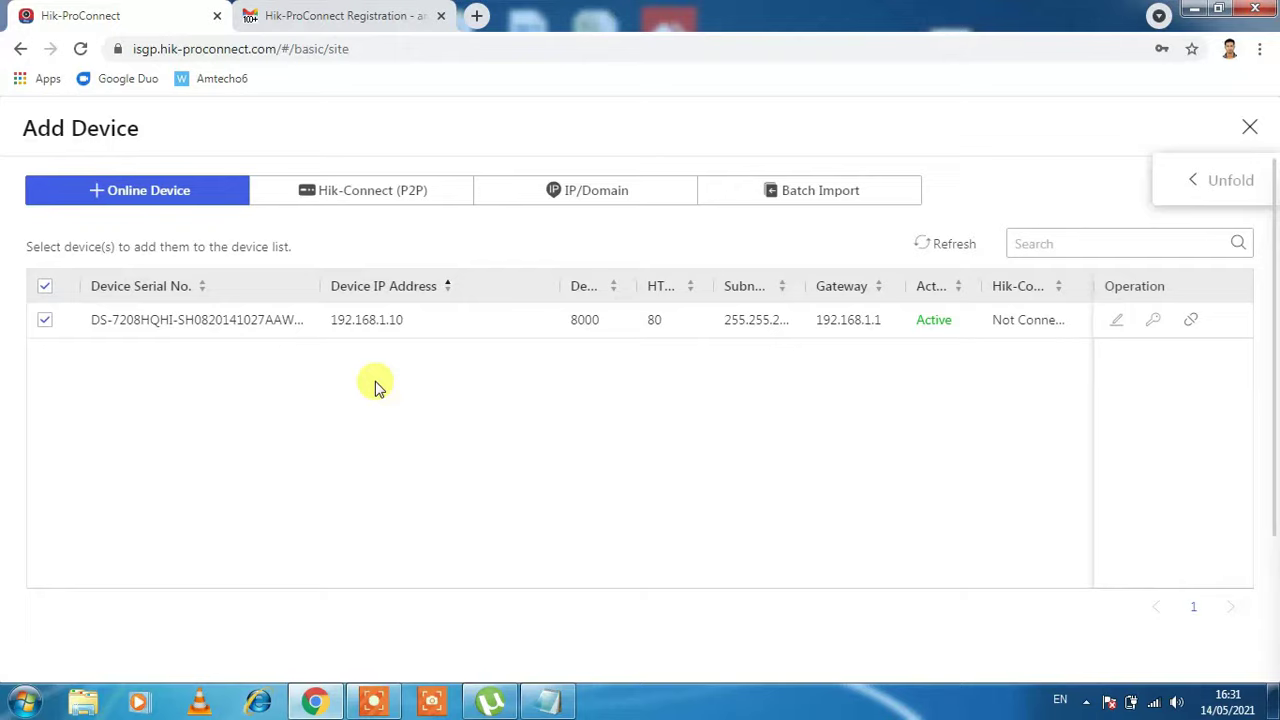
{"action": "right_click", "coordinate": [335, 322]}
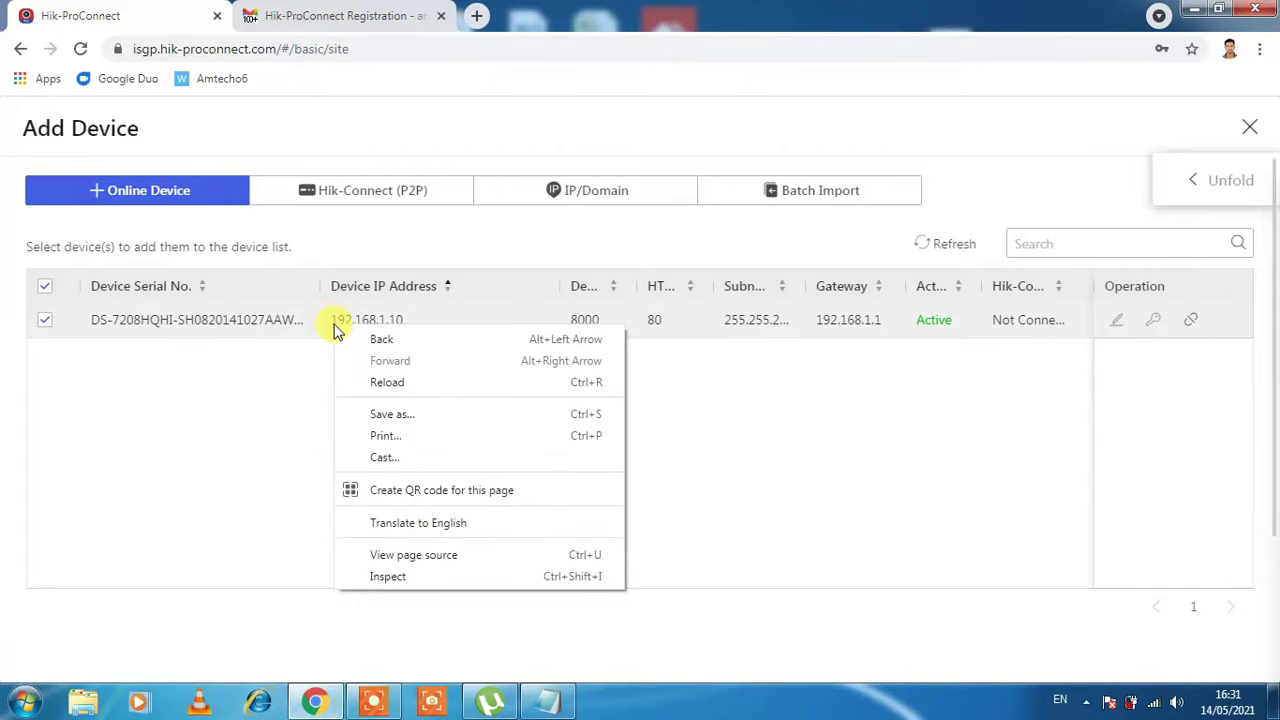
{"action": "left_click", "coordinate": [209, 394]}
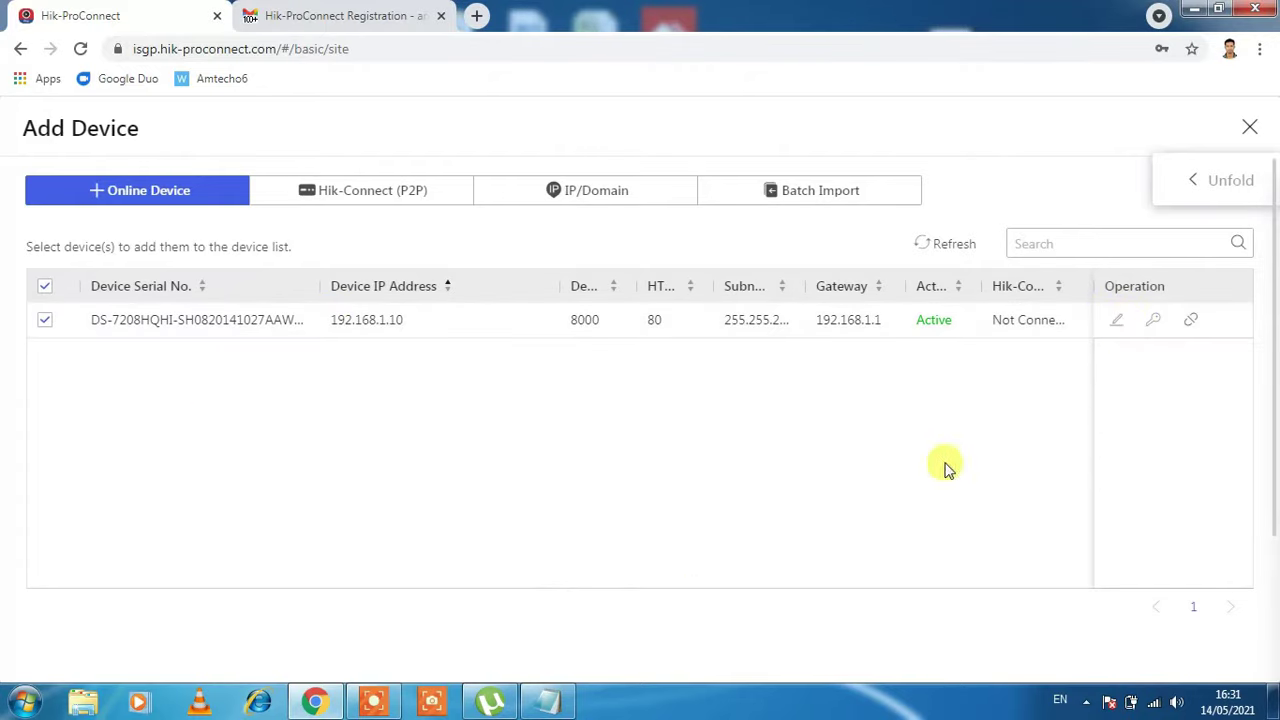
{"action": "double_click", "coordinate": [1097, 293]}
{"action": "left_click", "coordinate": [1097, 293]}
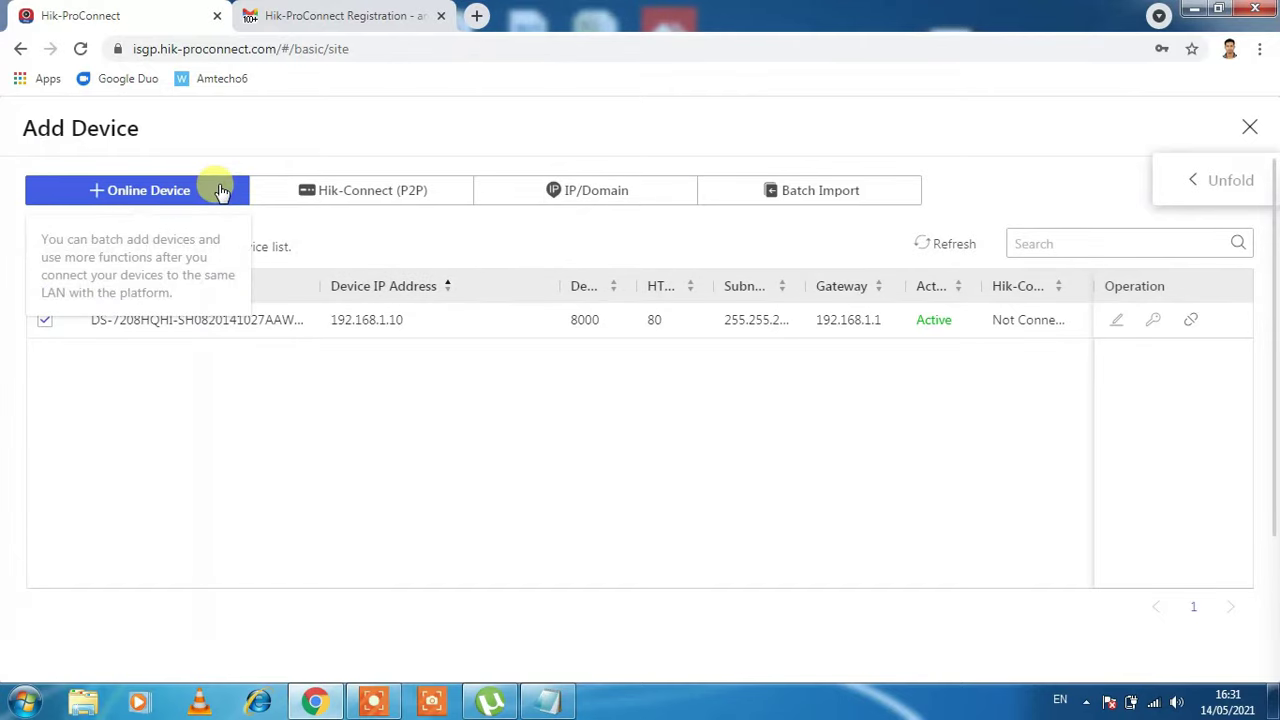
View the Hik-Connect (P2P) and Batch Import methods of adding devices and close the Add Device page.
{"action": "left_click", "coordinate": [366, 192]}
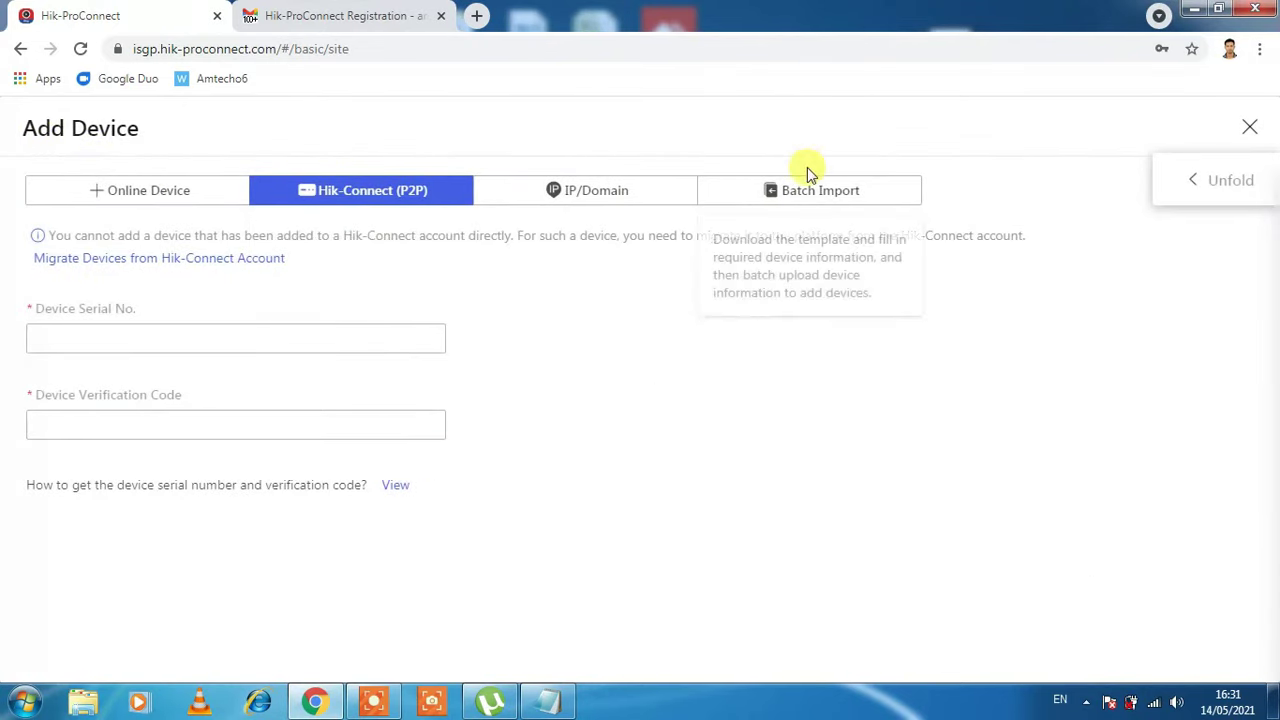
{"action": "left_click", "coordinate": [787, 208]}
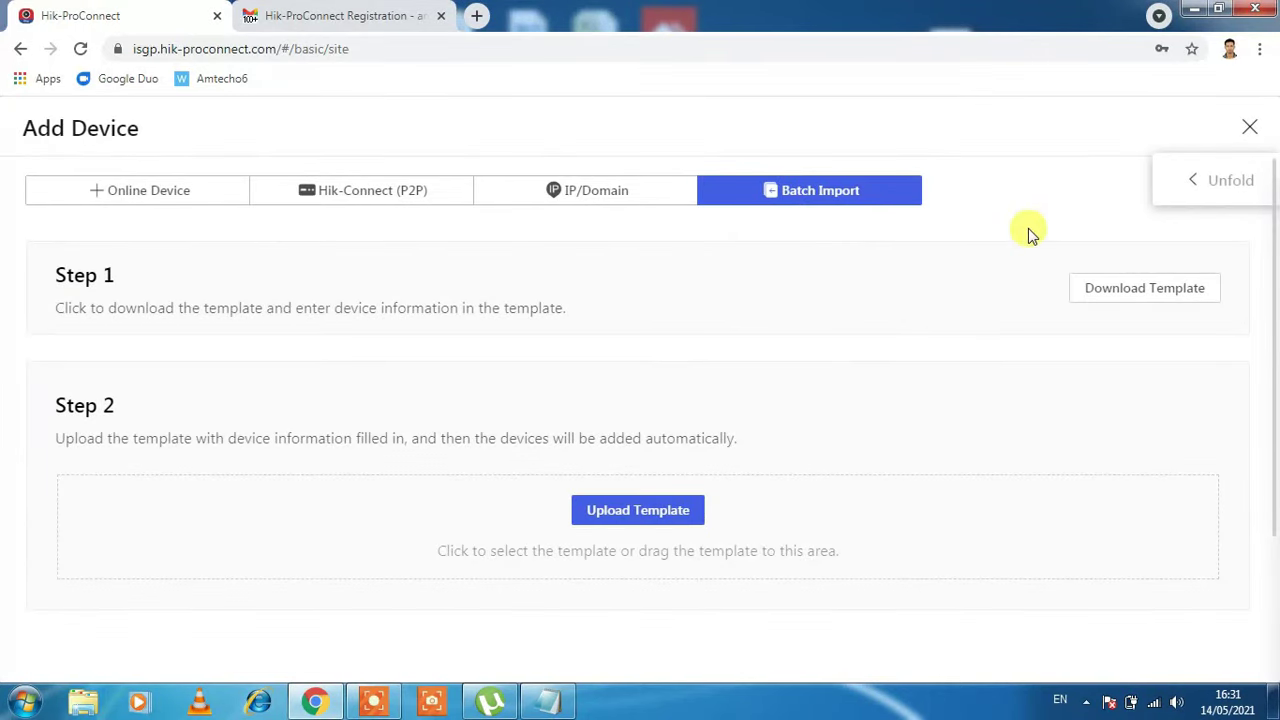
{"action": "left_click", "coordinate": [1247, 130]}
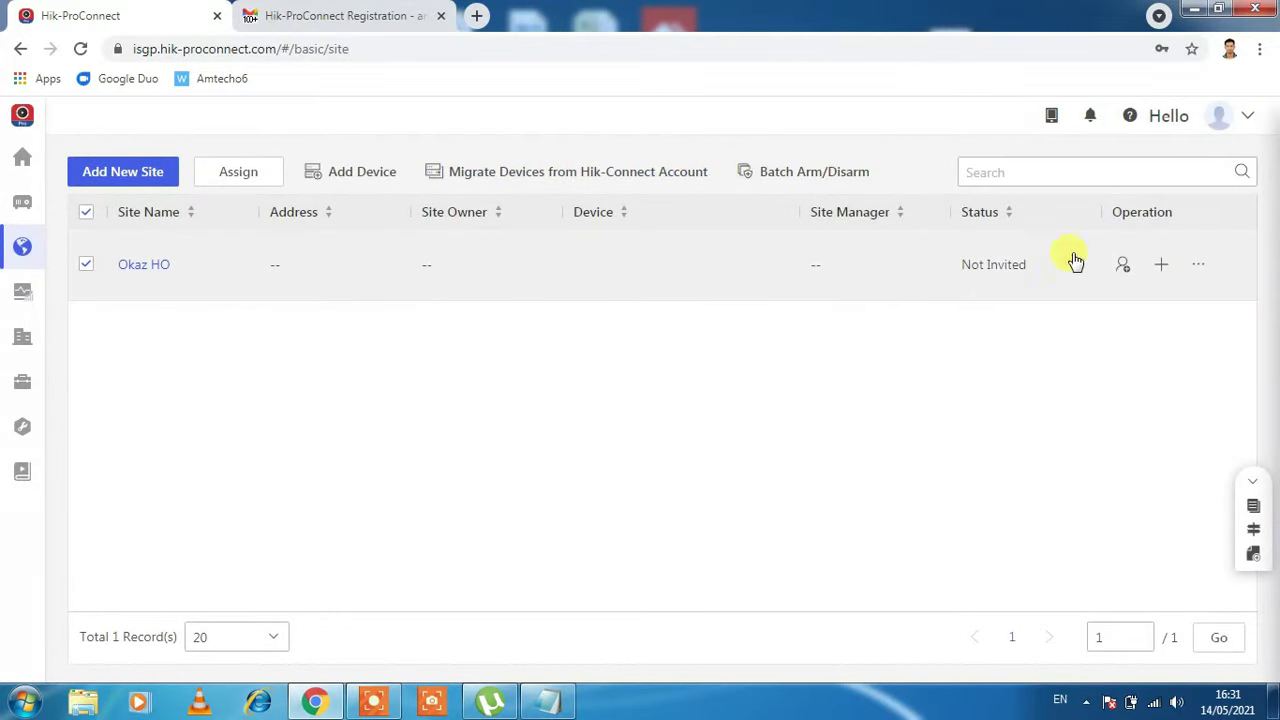
Reopen Add Device for the Okaz HO site, select the online device at 192.168.1.10 and proceed to its password verification.
{"action": "left_click", "coordinate": [1160, 266]}
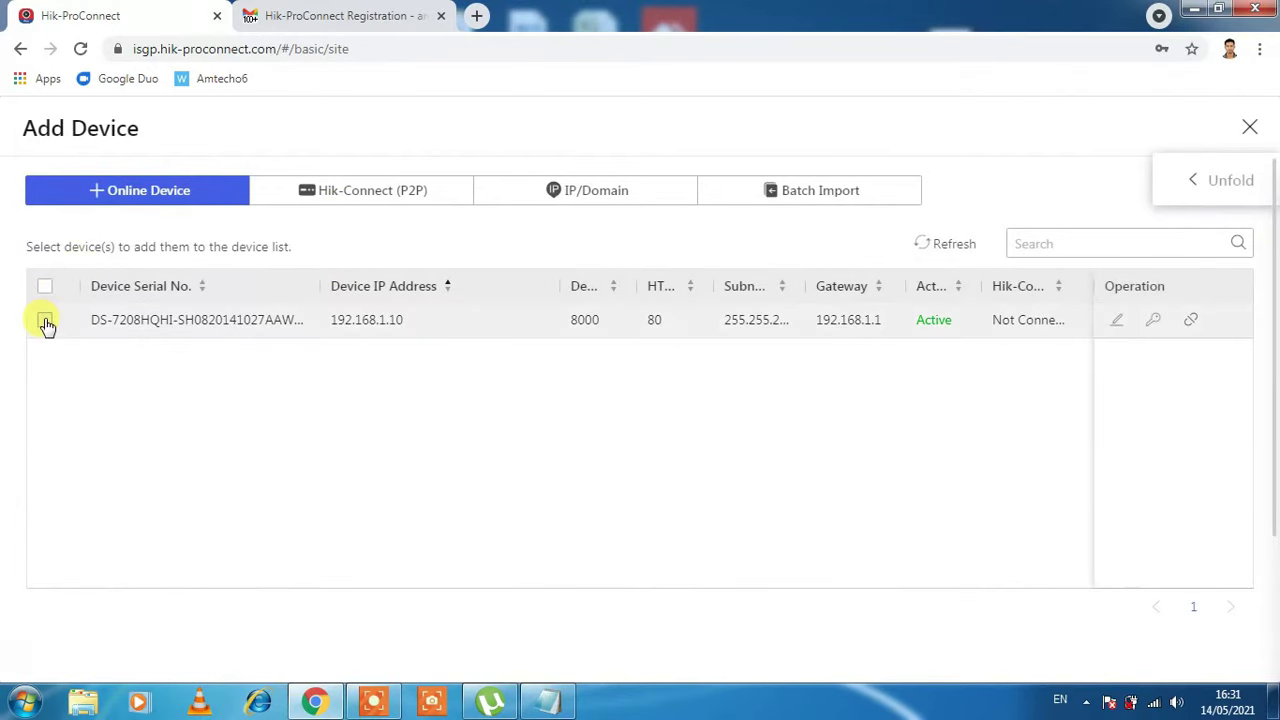
{"action": "double_click", "coordinate": [114, 319]}
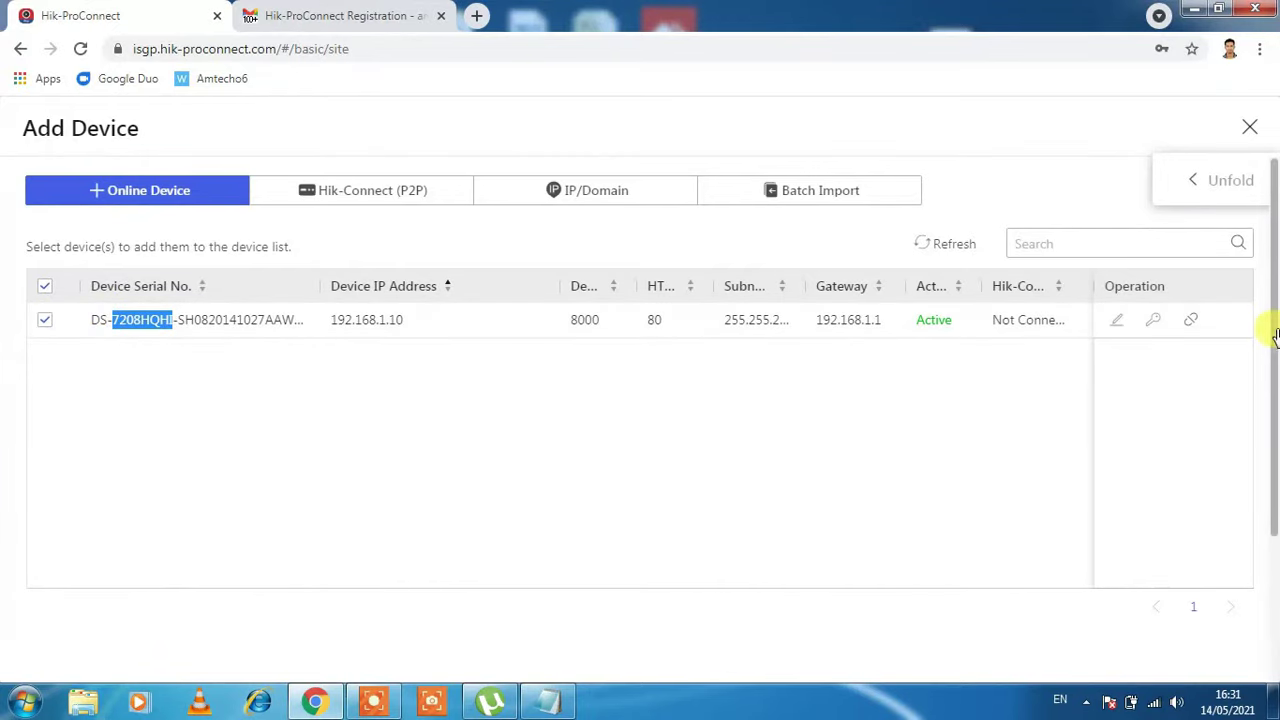
{"action": "left_click_drag", "start_coordinate": [1275, 335], "coordinate": [1275, 505]}
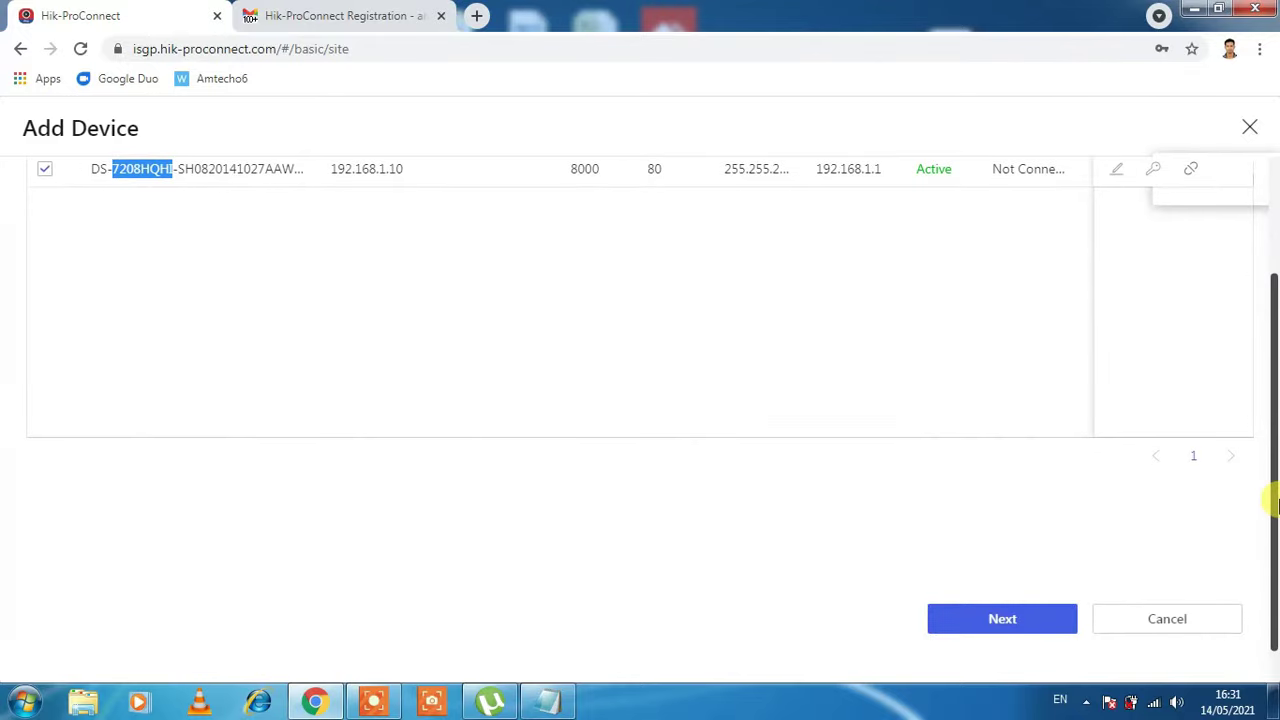
{"action": "scroll", "coordinate": [1223, 364], "scroll_direction": "up", "scroll_amount": 2}
{"action": "scroll", "coordinate": [1223, 364], "scroll_direction": "down", "scroll_amount": 2}
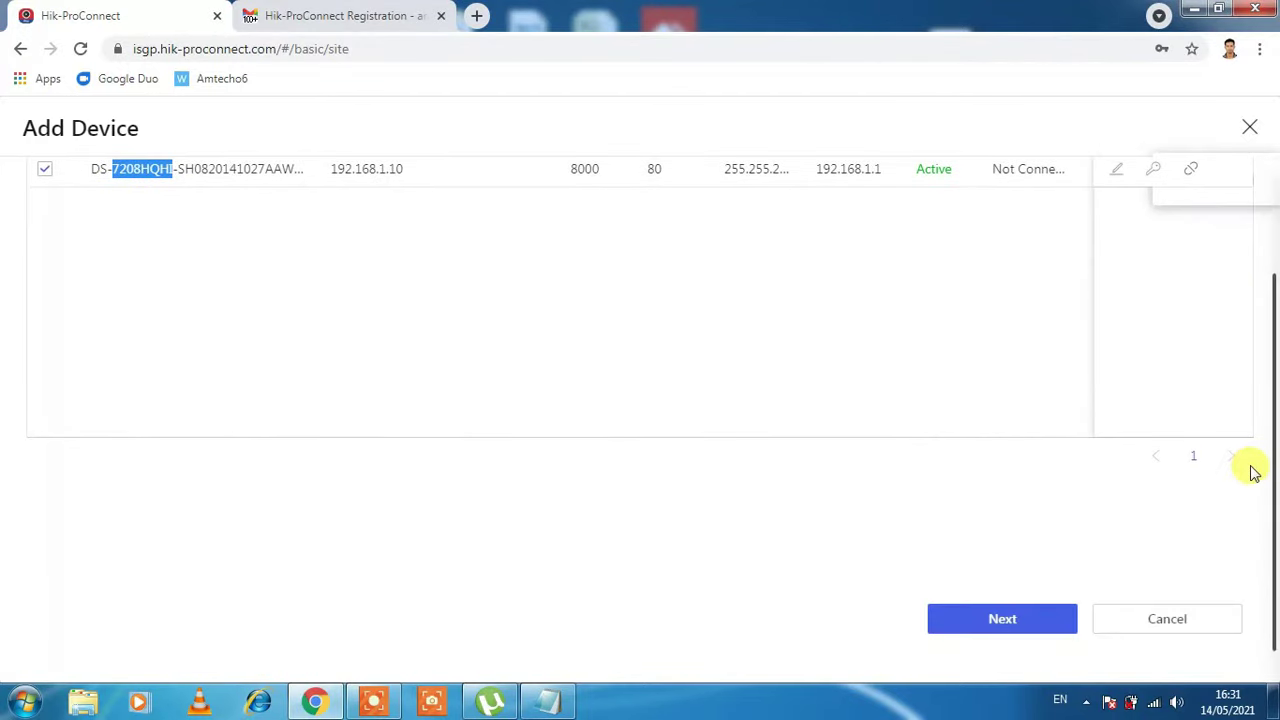
{"action": "left_click", "coordinate": [1037, 619]}
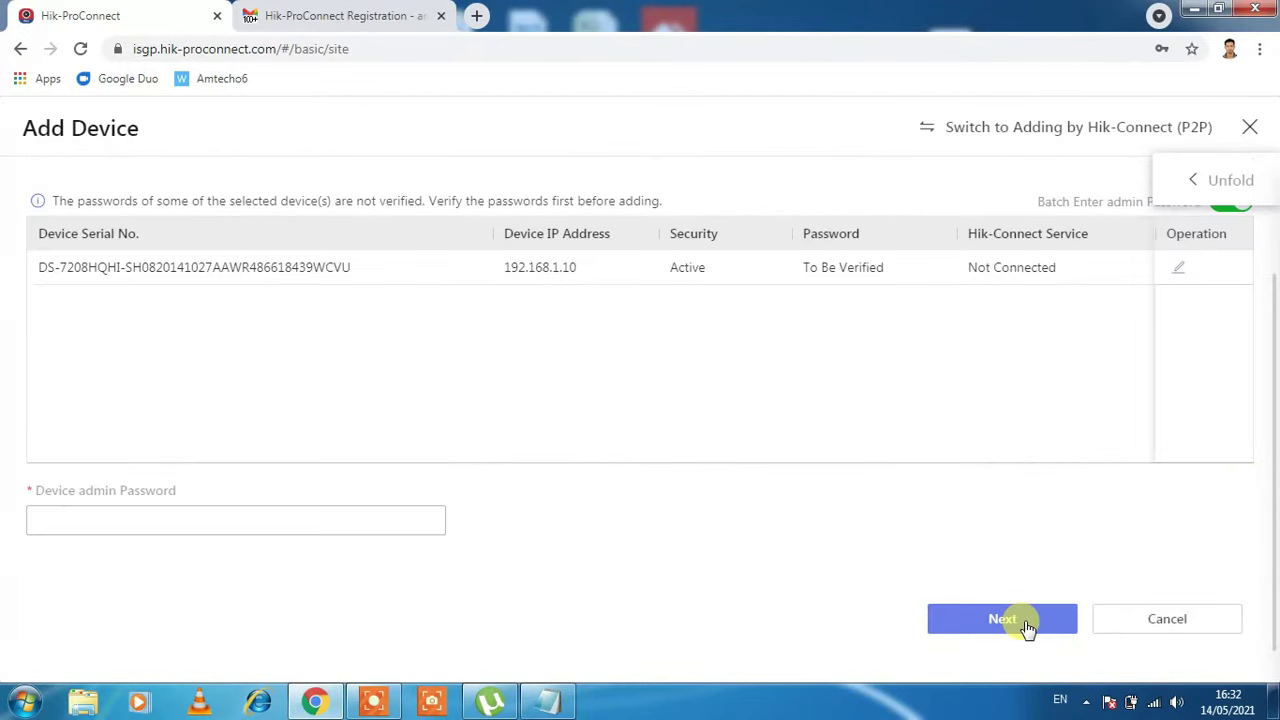
Enter the device admin password for the selected device and submit it to continue adding the device.
{"action": "left_click", "coordinate": [234, 518]}
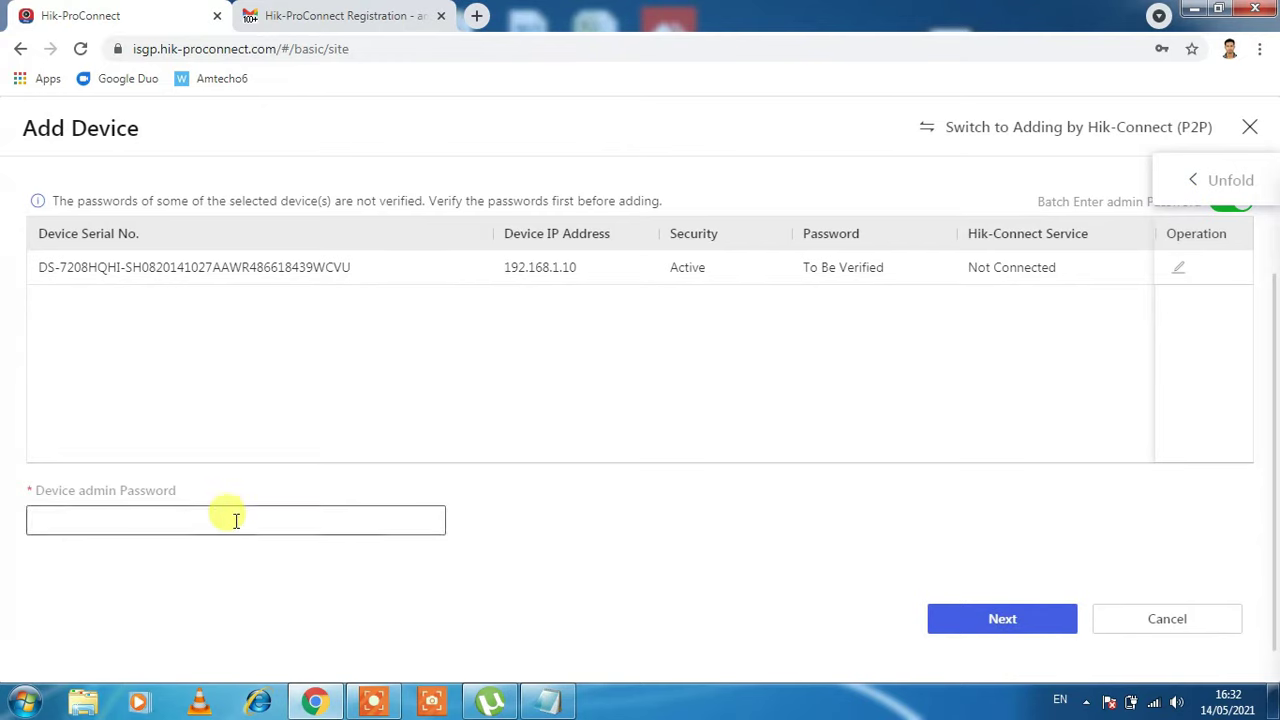
{"action": "type", "text": "•"}
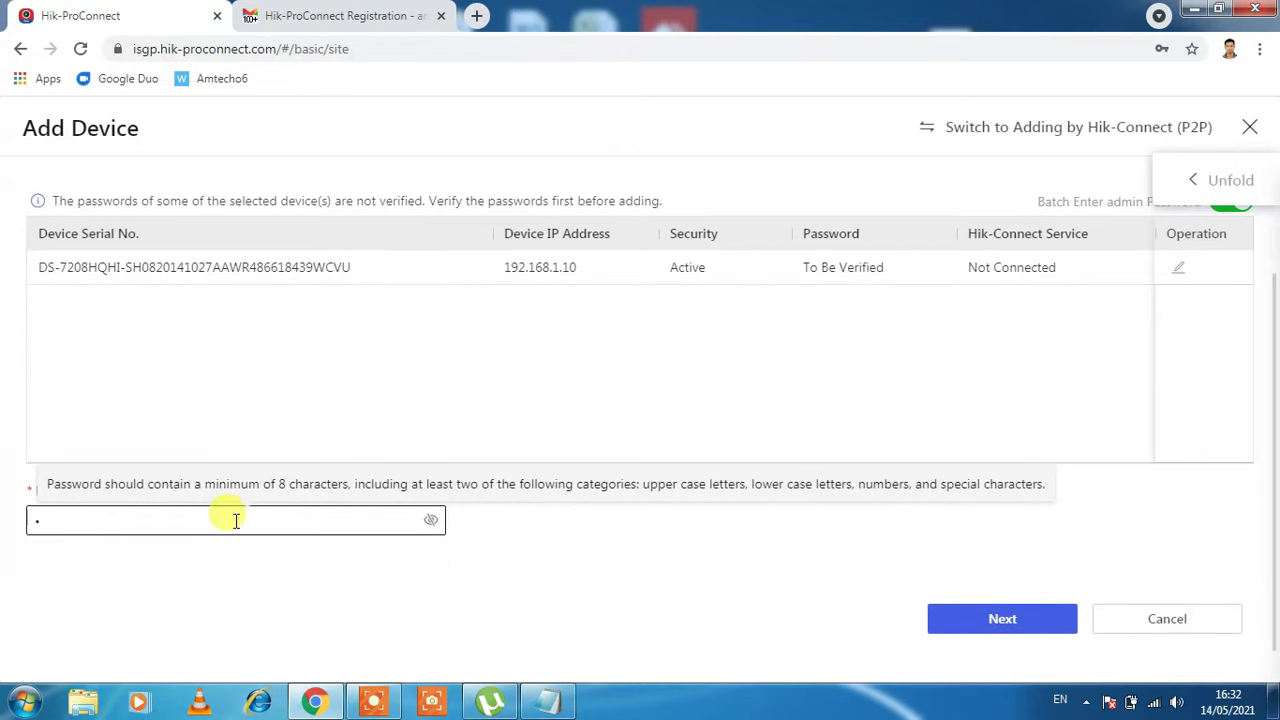
{"action": "type", "text": "••••••••"}
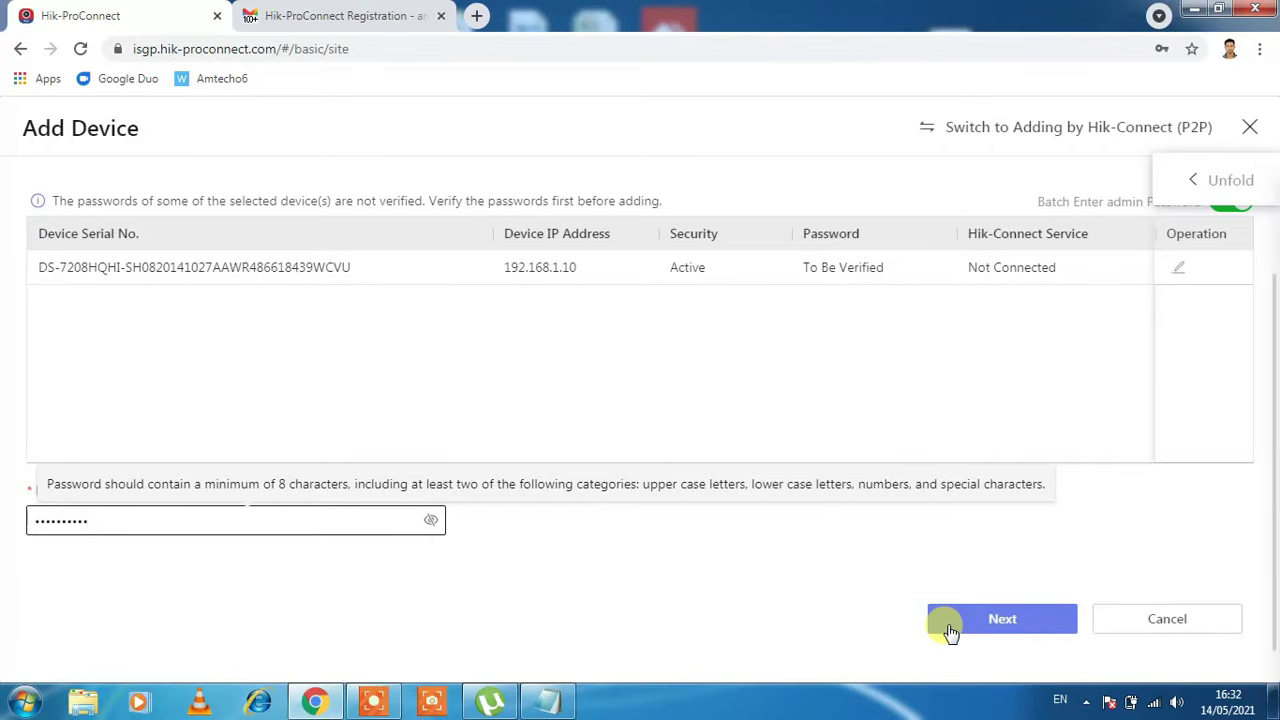
{"action": "left_click", "coordinate": [1033, 622]}
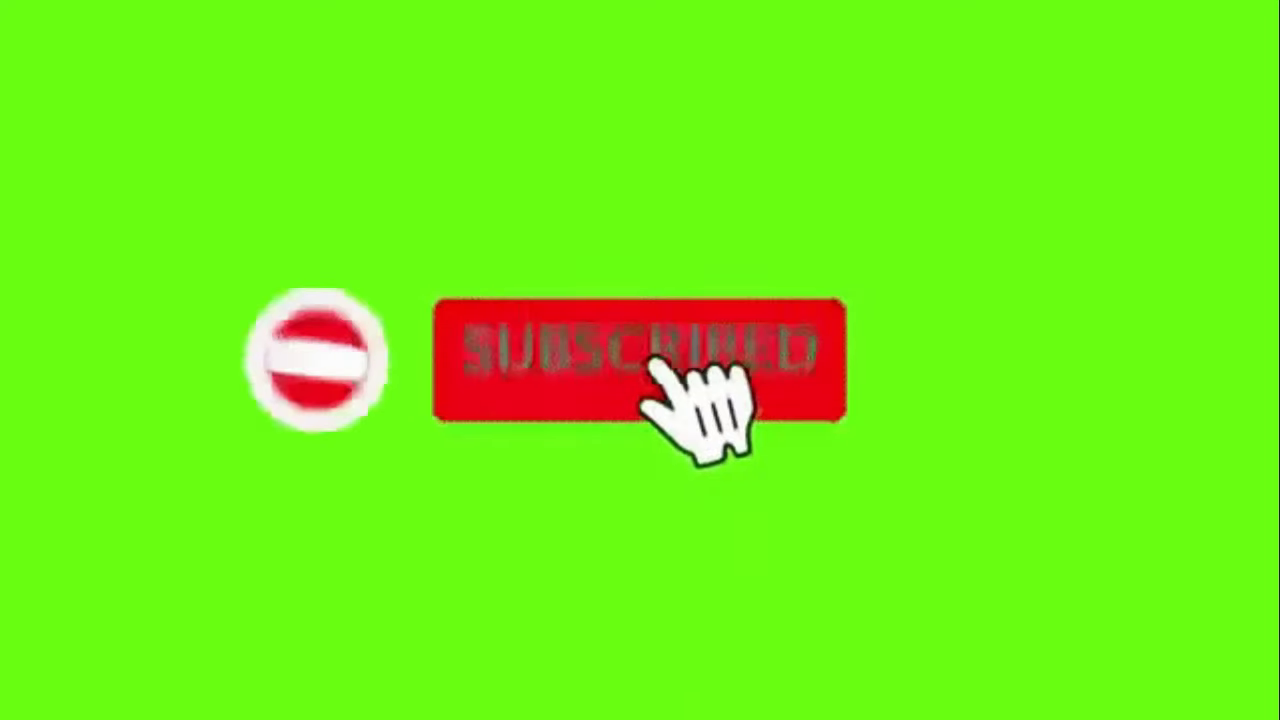